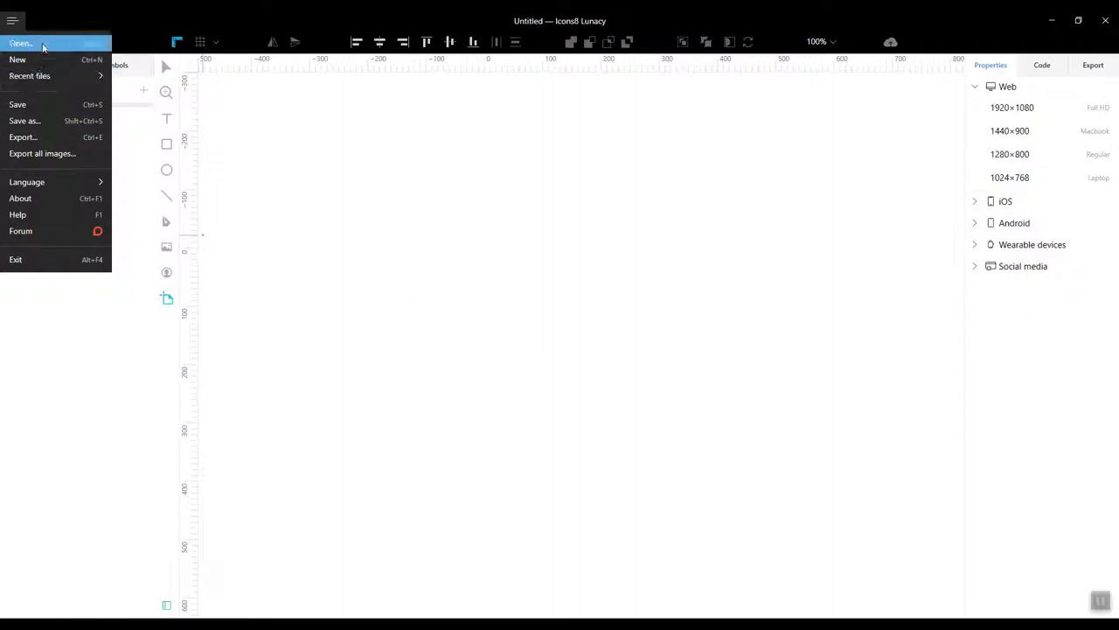
Start a new document and draw an artboard of about 1066 by 674, removing the tiny stray one
click(35, 59)
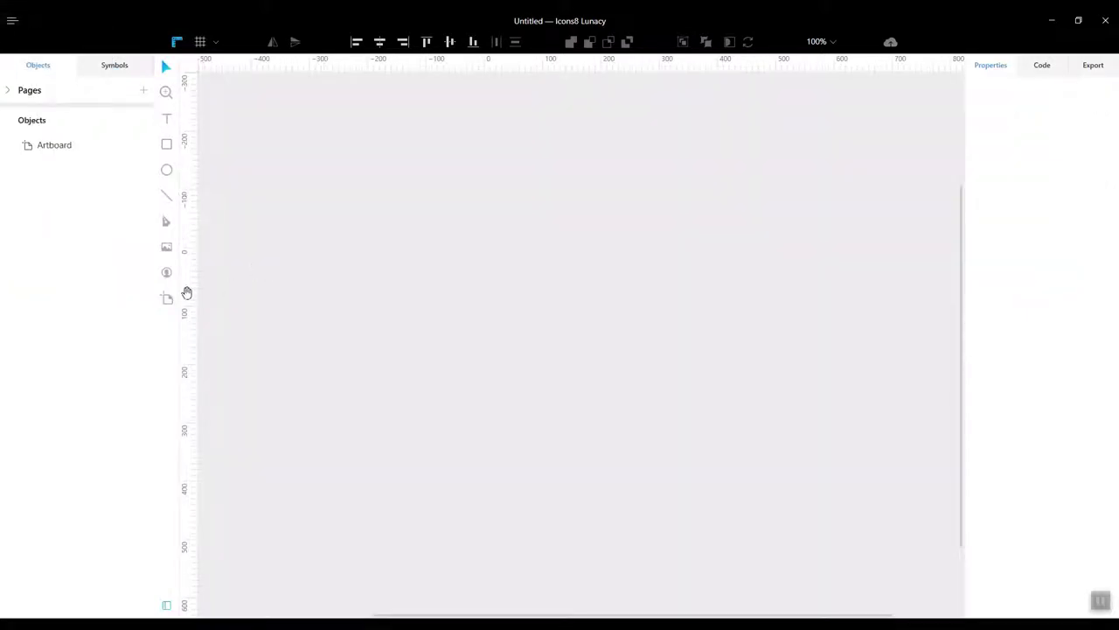
click(325, 177)
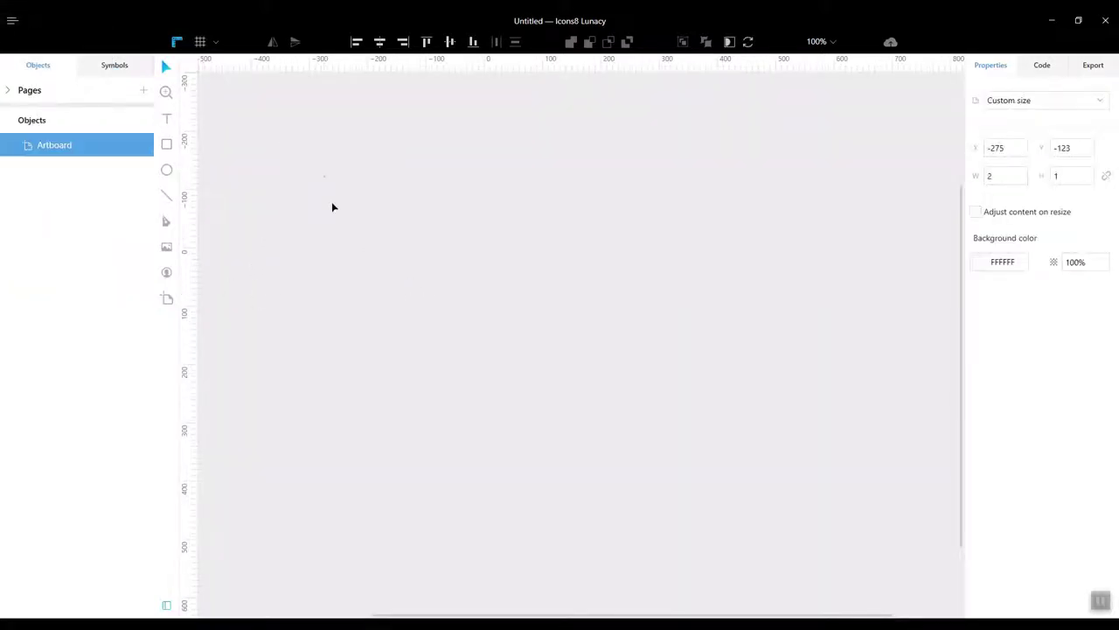
key(Delete)
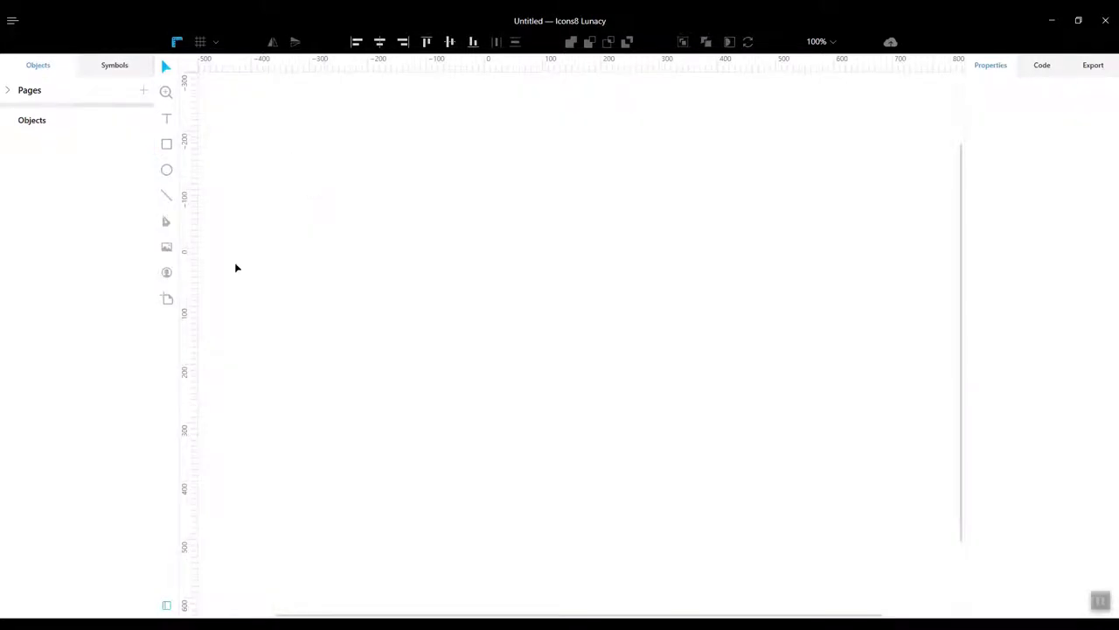
click(166, 299)
drag(274, 128, 896, 521)
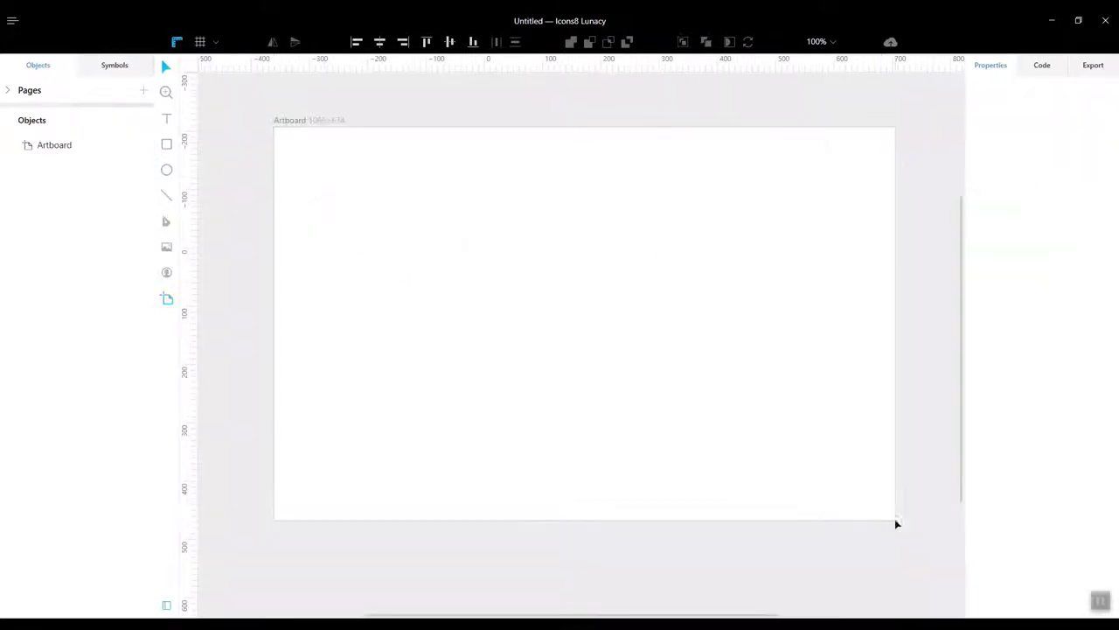
Draw a rectangle of about 1028 by 631 inside the artboard and fill it with the green-to-yellow linear gradient preset
click(166, 143)
drag(285, 140, 884, 507)
click(983, 351)
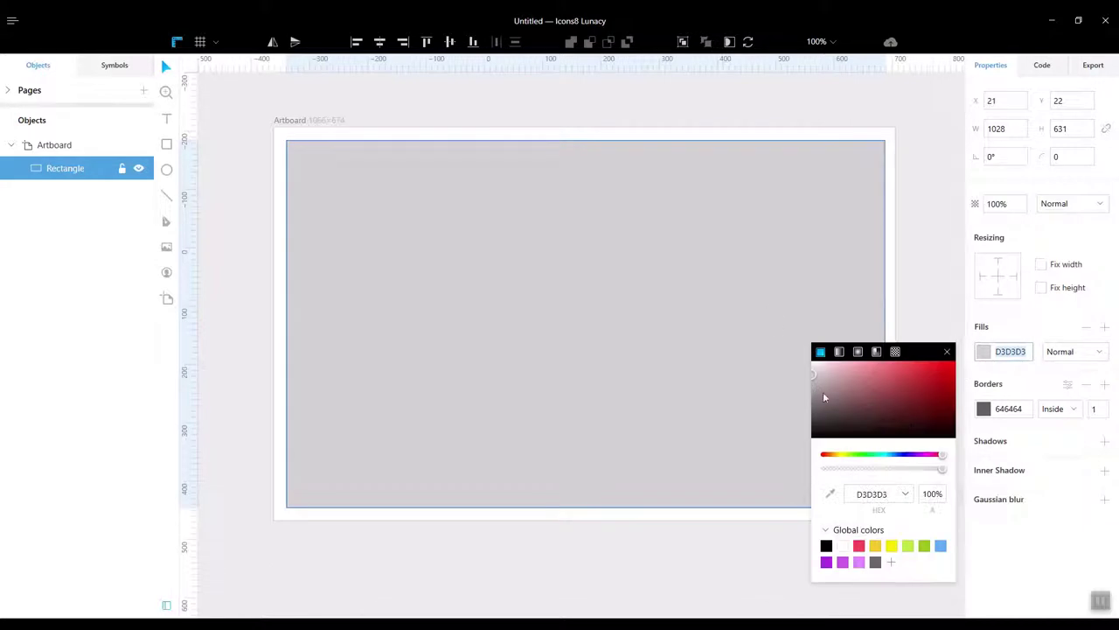
click(839, 350)
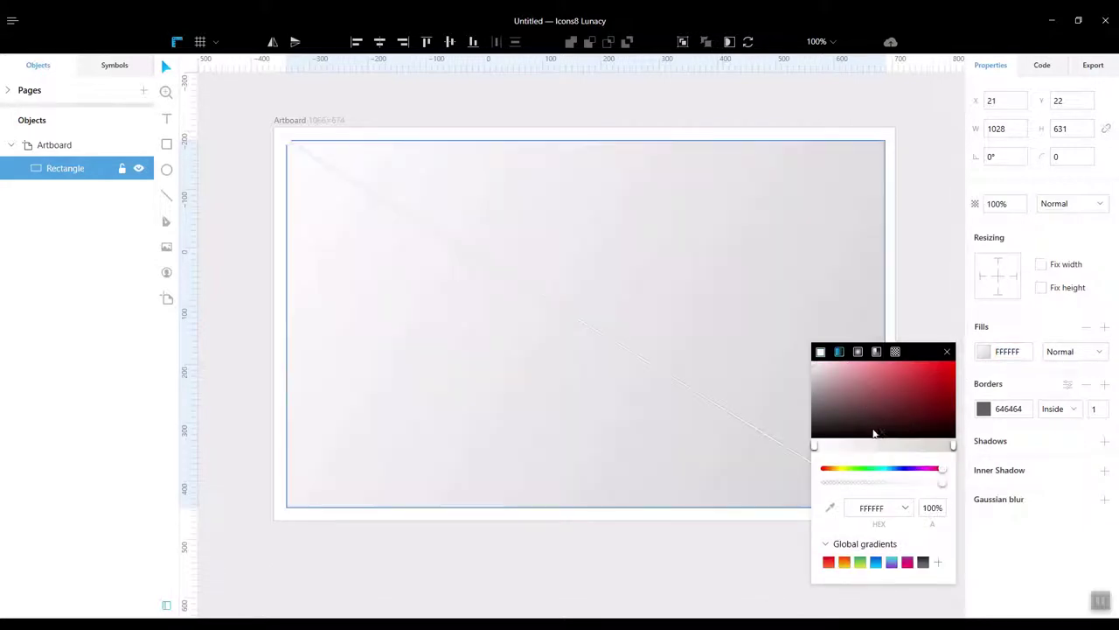
click(861, 562)
Reposition the gradient's end points so it runs diagonally from the rectangle's upper-left corner to near its lower-right corner
drag(584, 139, 289, 139)
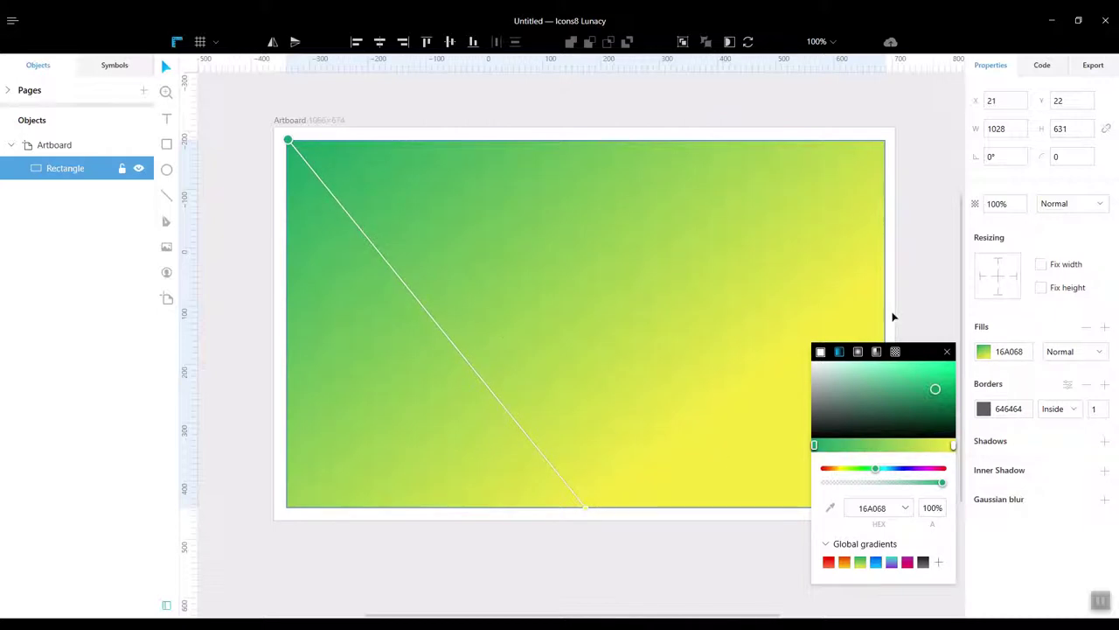
click(947, 351)
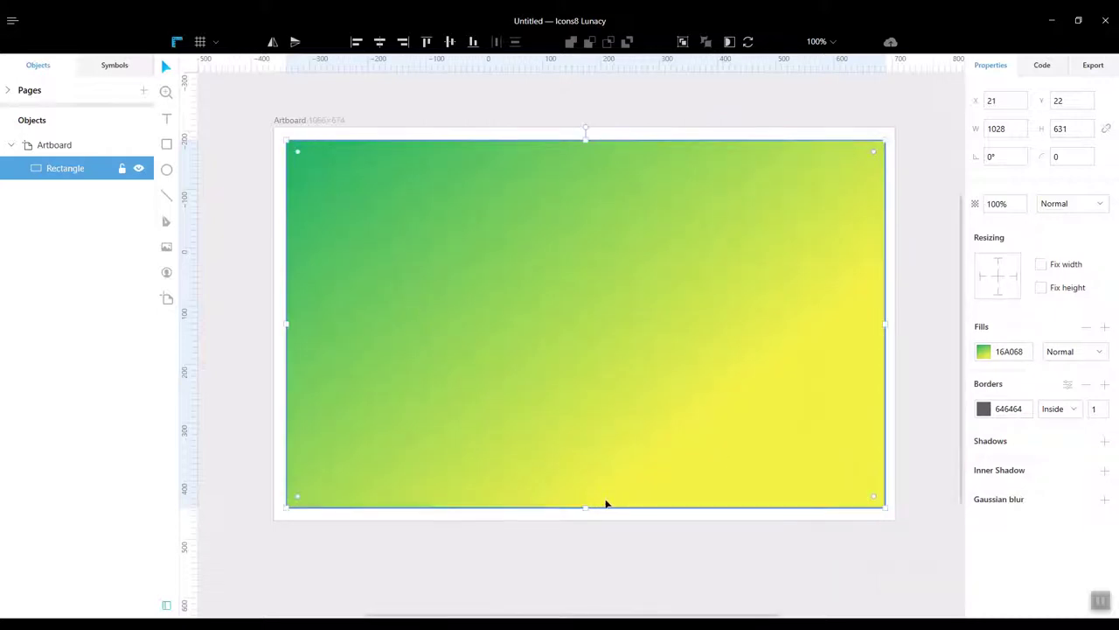
click(984, 353)
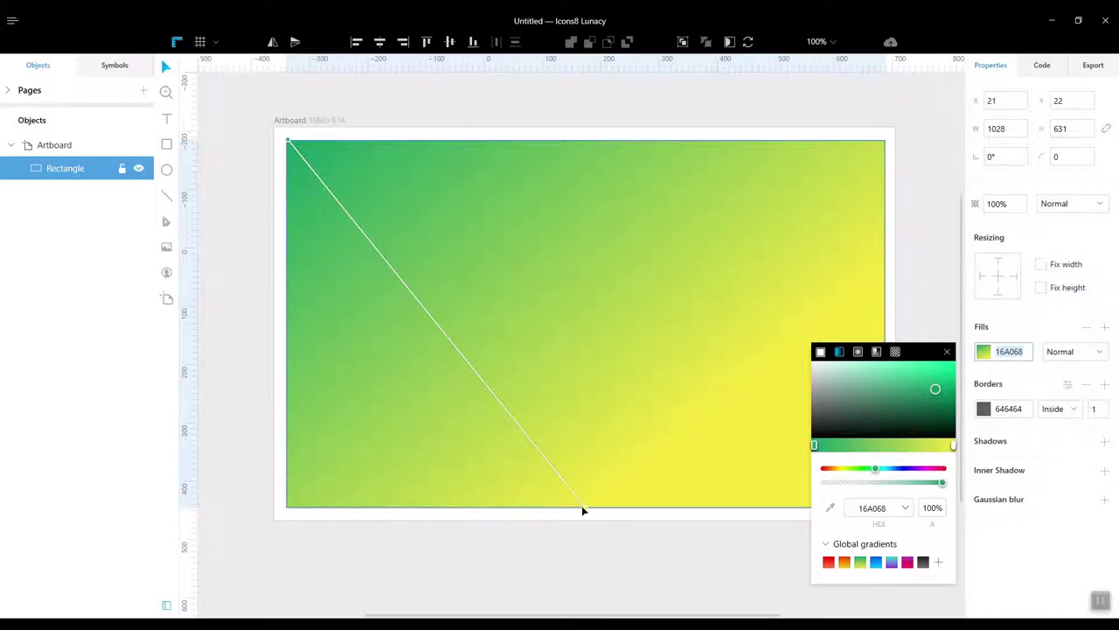
drag(584, 506, 869, 472)
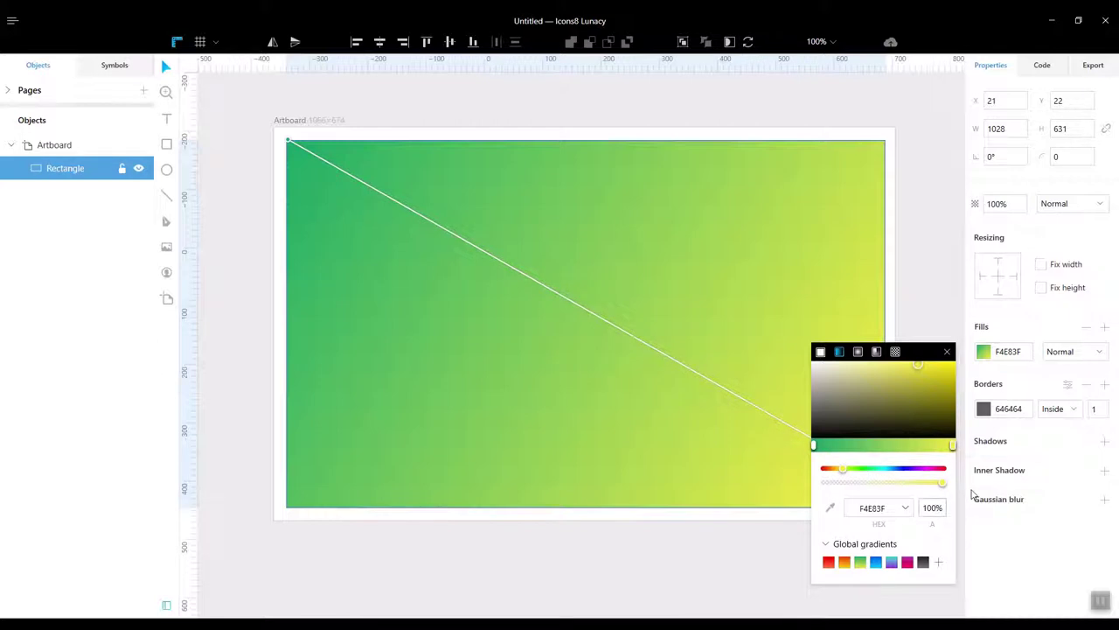
Add three colour stops along the first half of the gradient: bright green 48FF8E, turquoise and light blue 8EC1F5
click(834, 446)
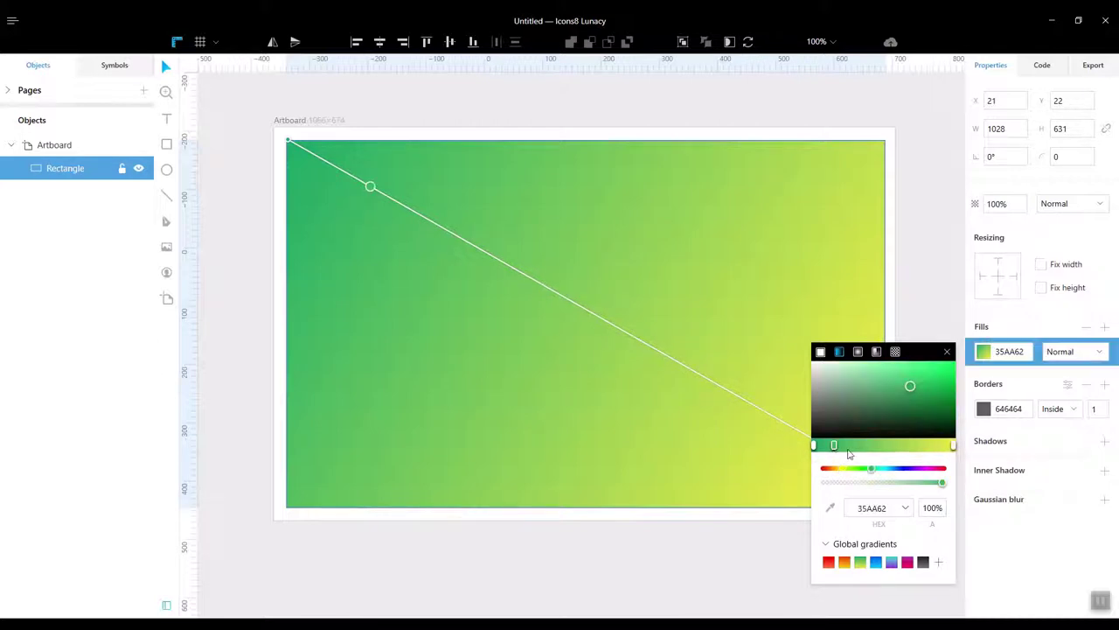
drag(900, 399, 917, 362)
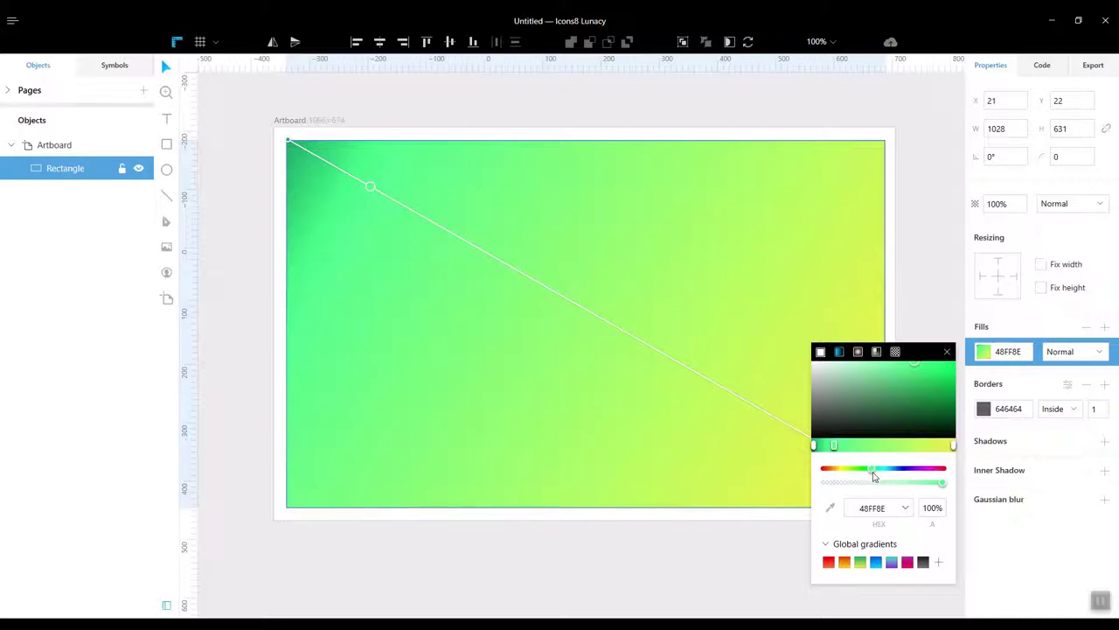
click(859, 446)
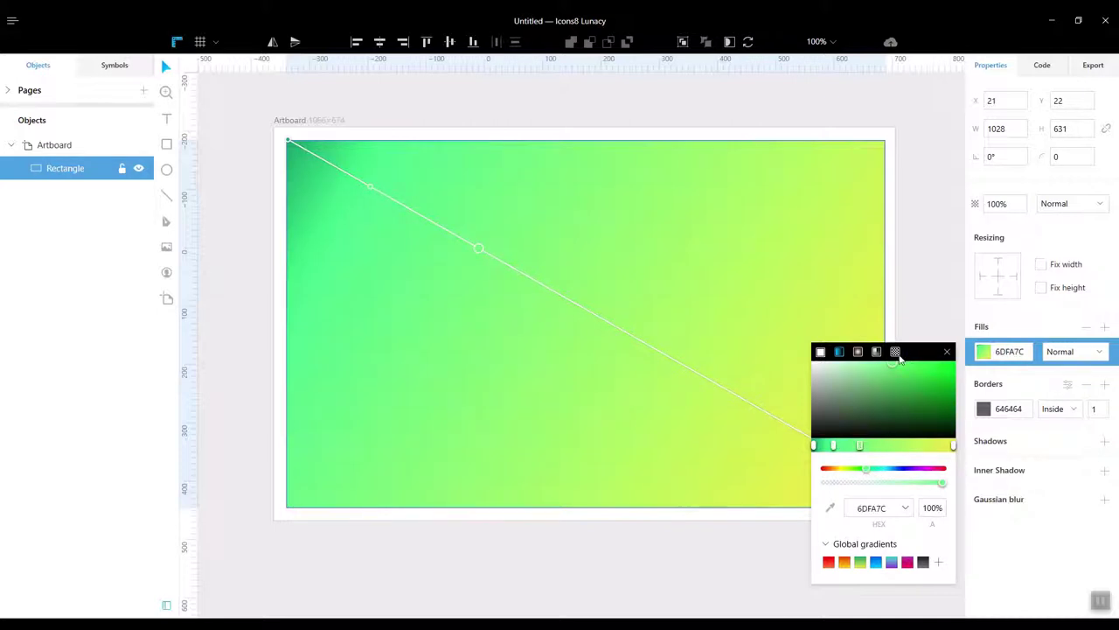
drag(867, 470, 898, 472)
click(880, 448)
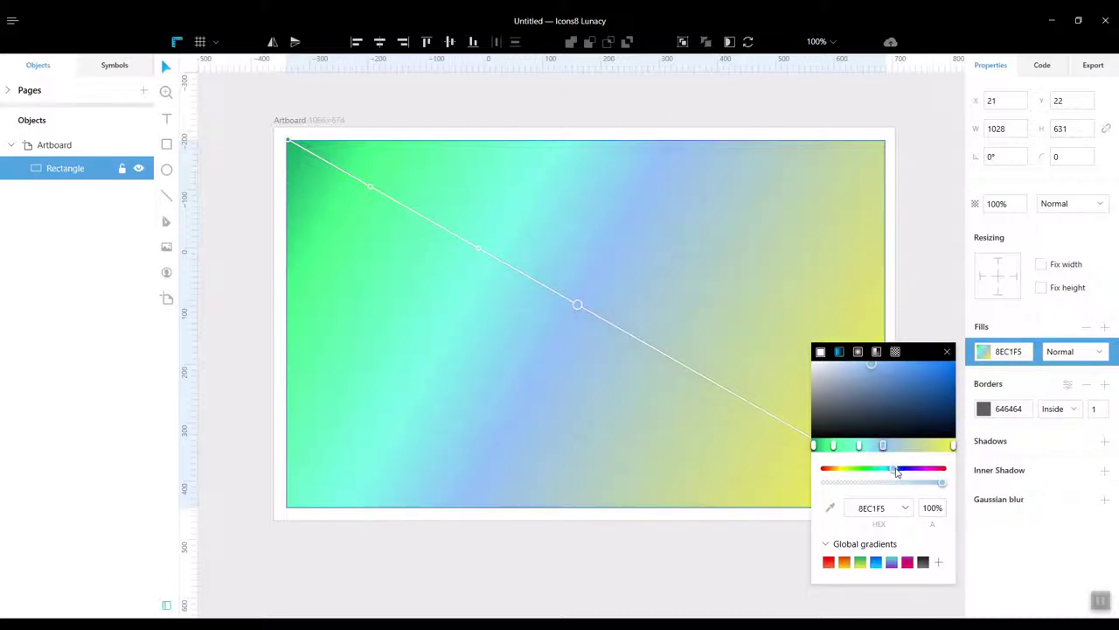
Add two more gradient stops past the light blue one, coloured blue 79A7FF and pink FF5EE2
click(897, 449)
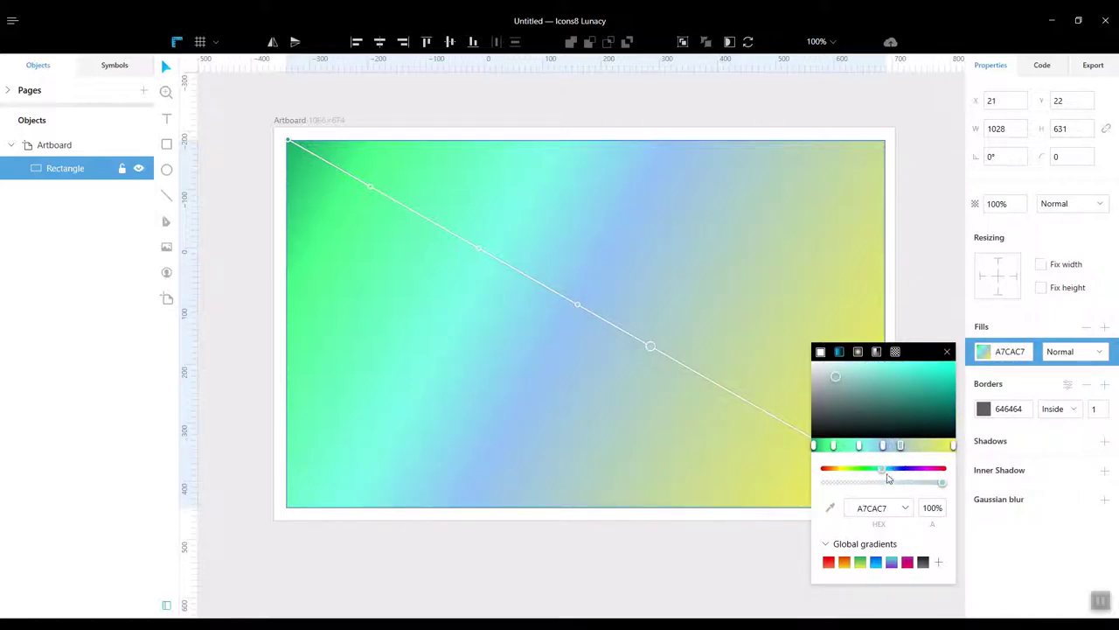
drag(881, 471, 898, 472)
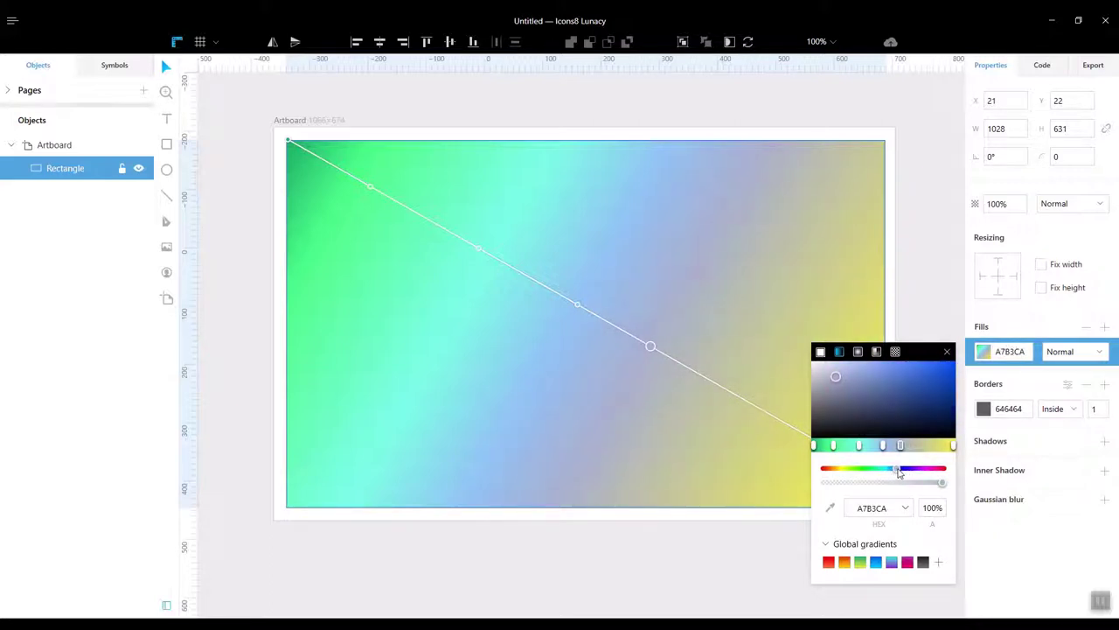
click(886, 367)
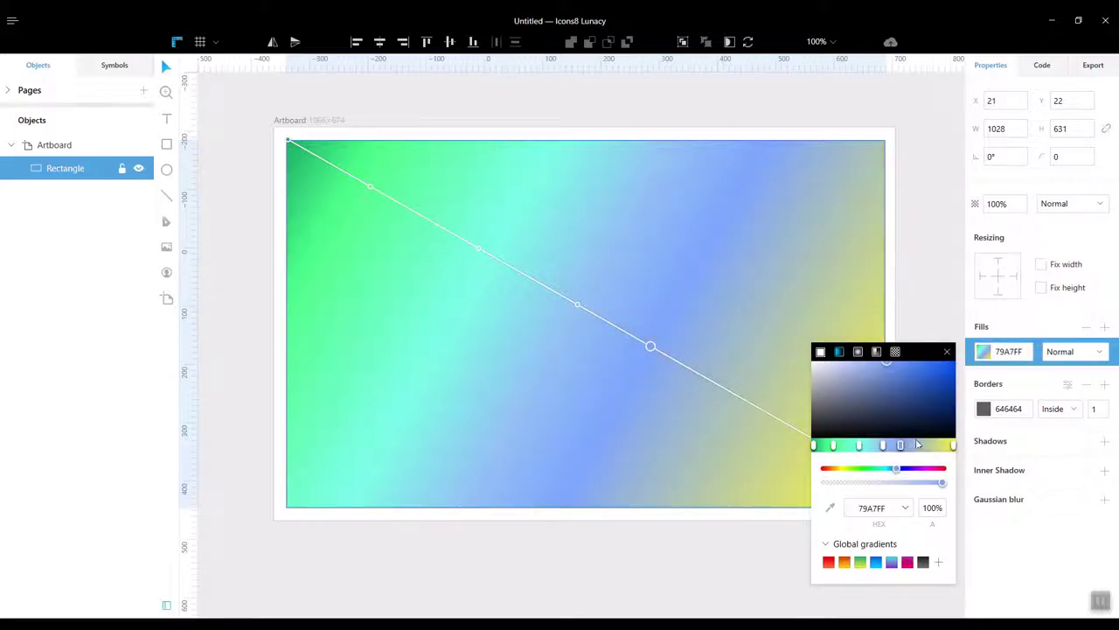
click(916, 445)
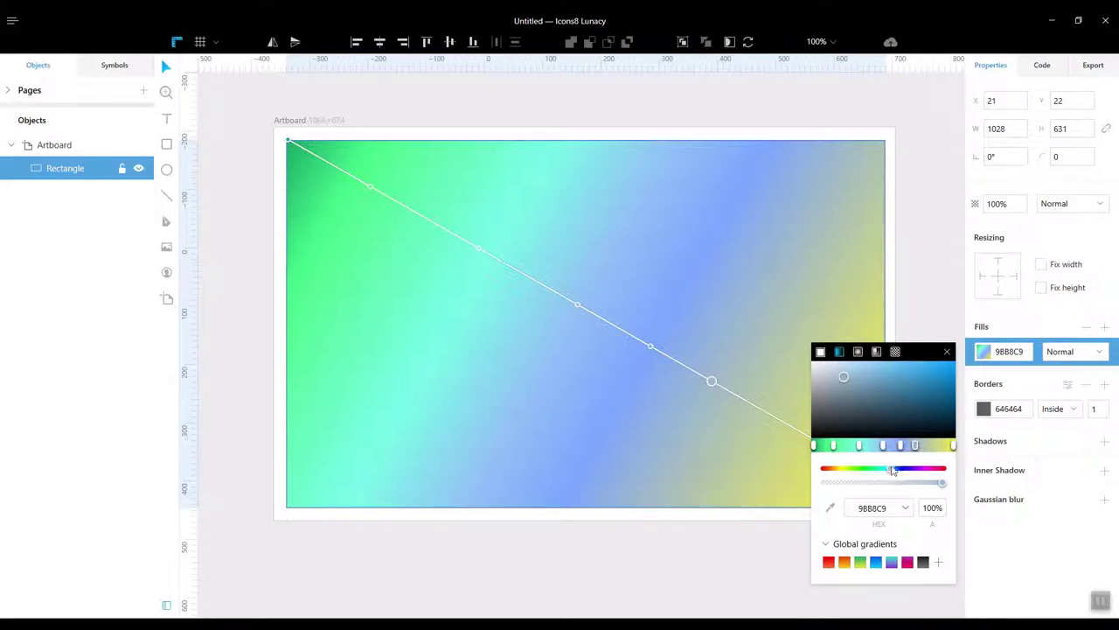
drag(892, 470, 928, 470)
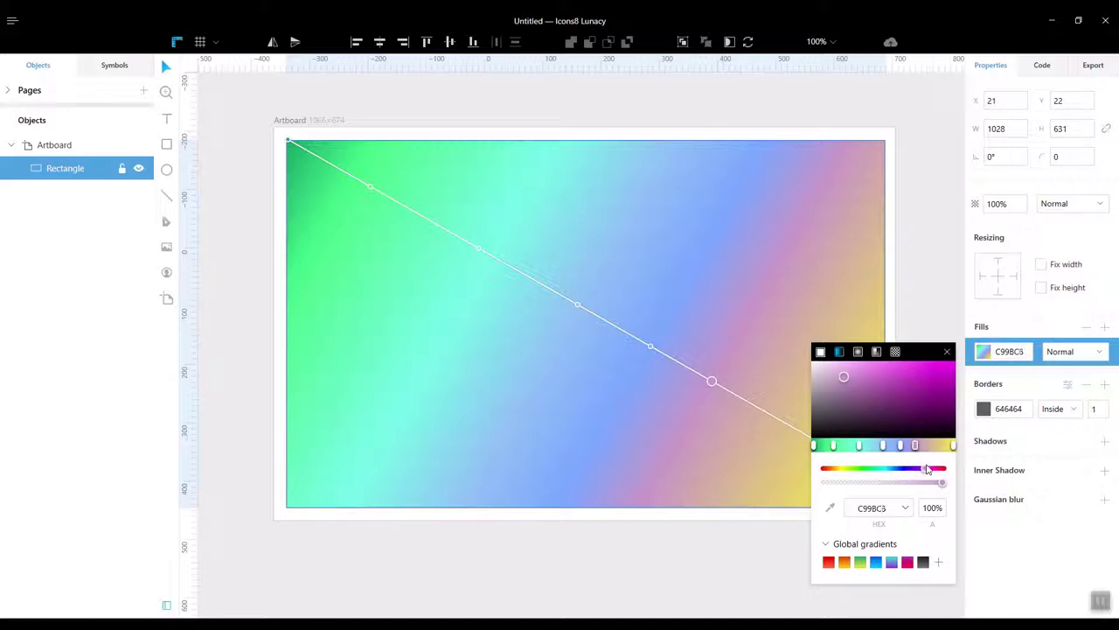
drag(901, 373, 903, 360)
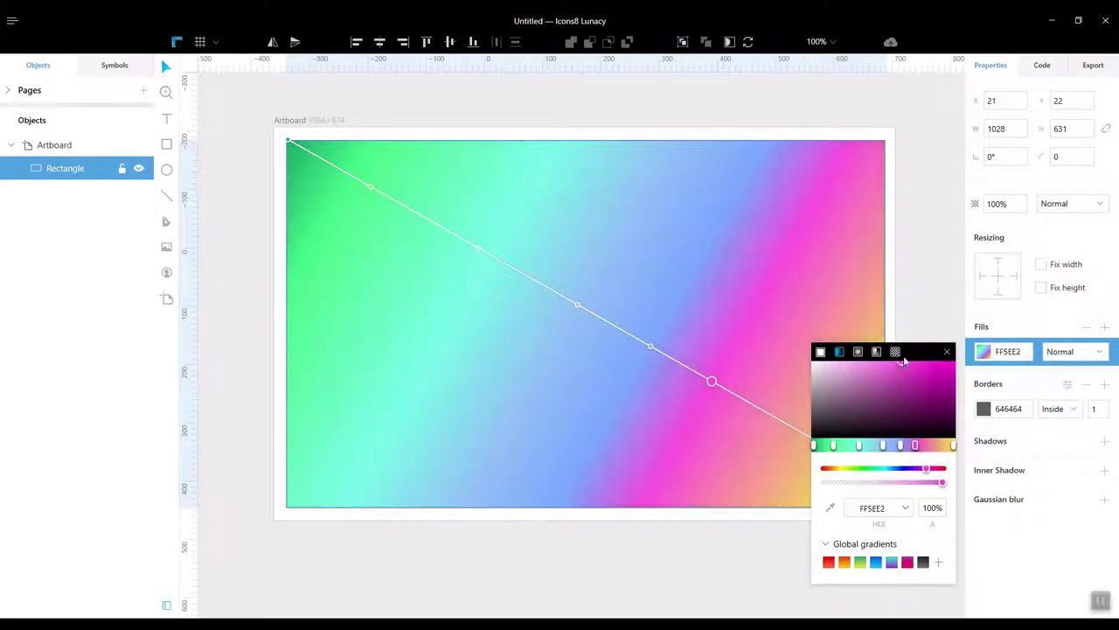
Add a red EE4865 gradient stop between the pink and yellow ones and finish editing the fill
click(934, 446)
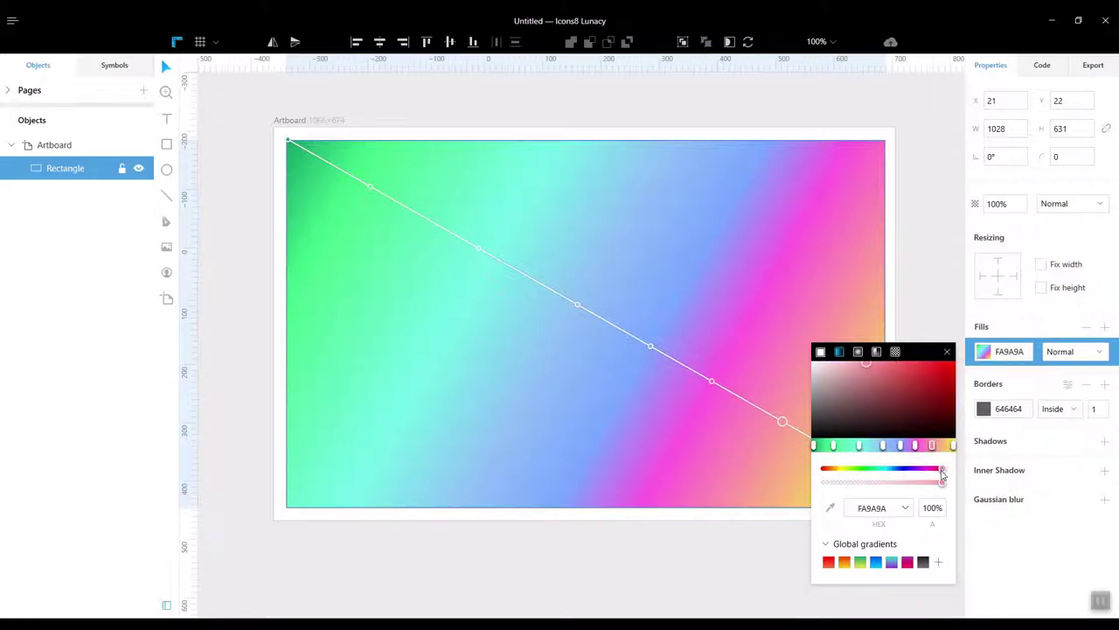
click(912, 365)
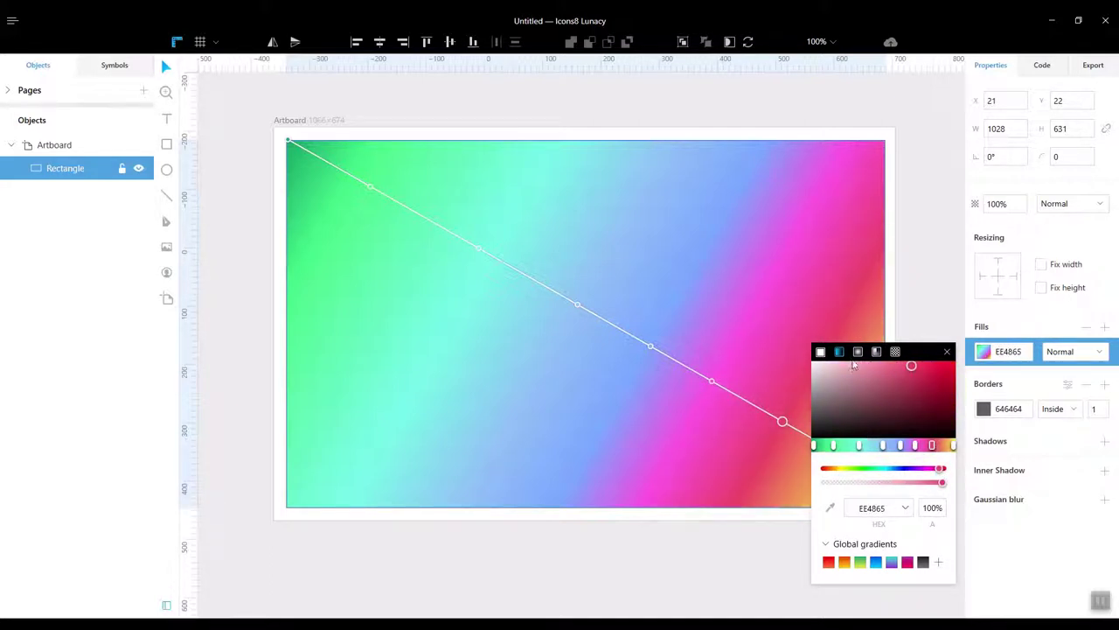
click(947, 354)
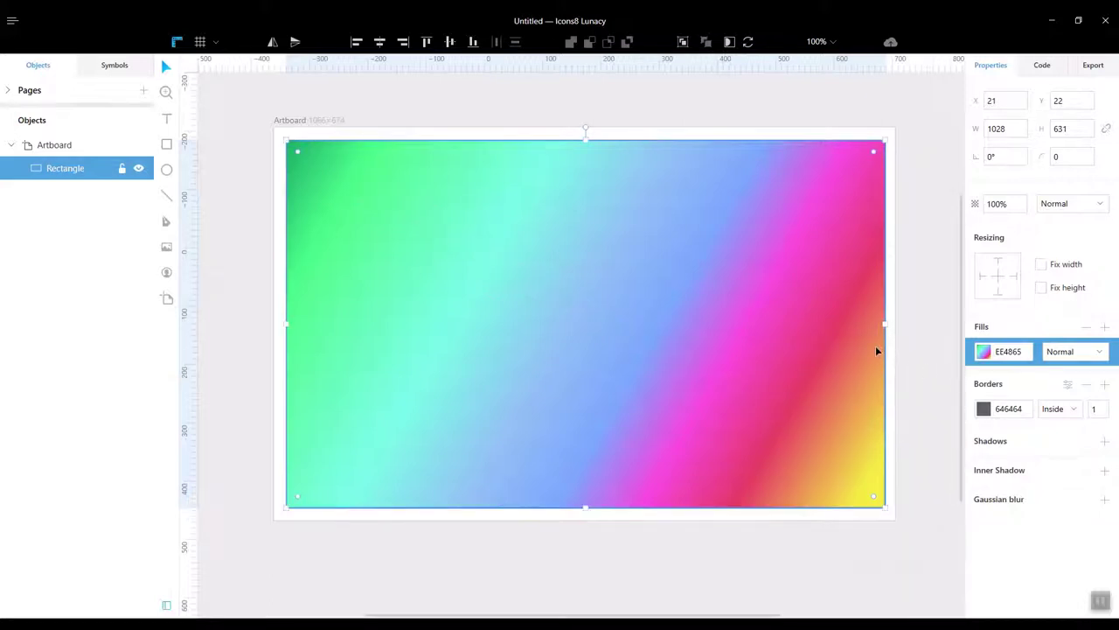
Draw a header bar of about 985 by 101 near the top of the gradient rectangle and fill it with solid white FFFFFF
click(166, 144)
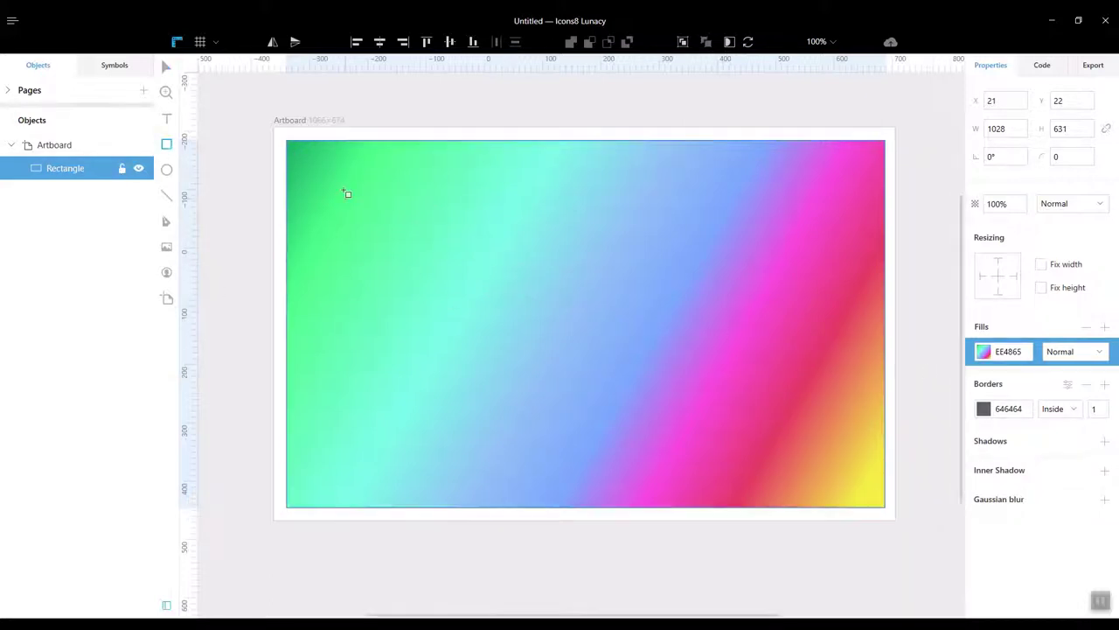
drag(300, 164, 873, 221)
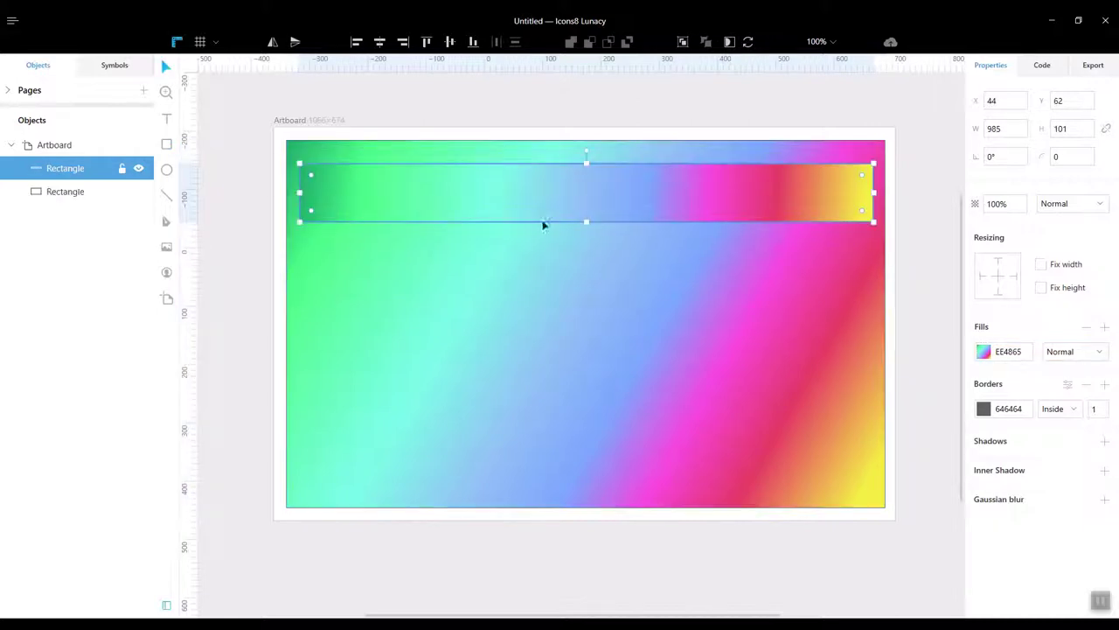
click(983, 351)
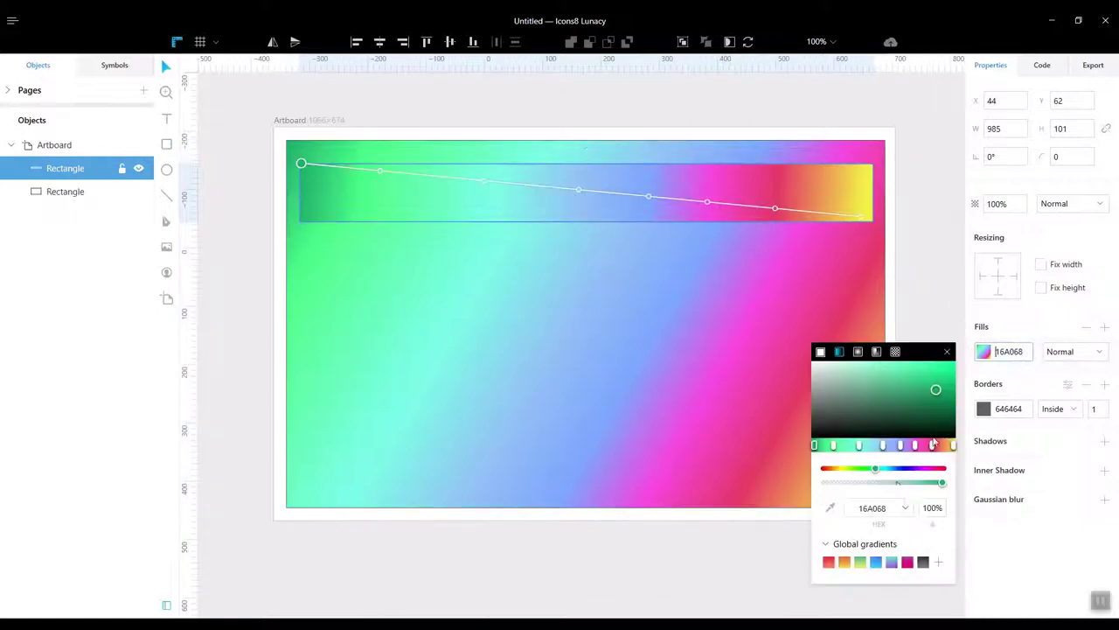
click(820, 352)
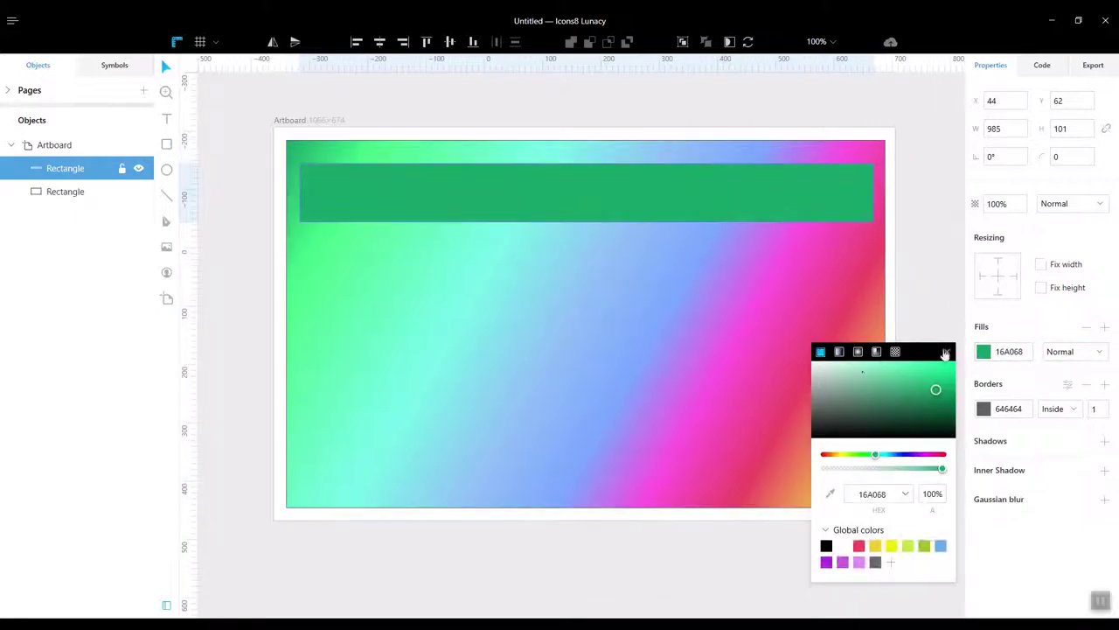
click(841, 546)
click(947, 352)
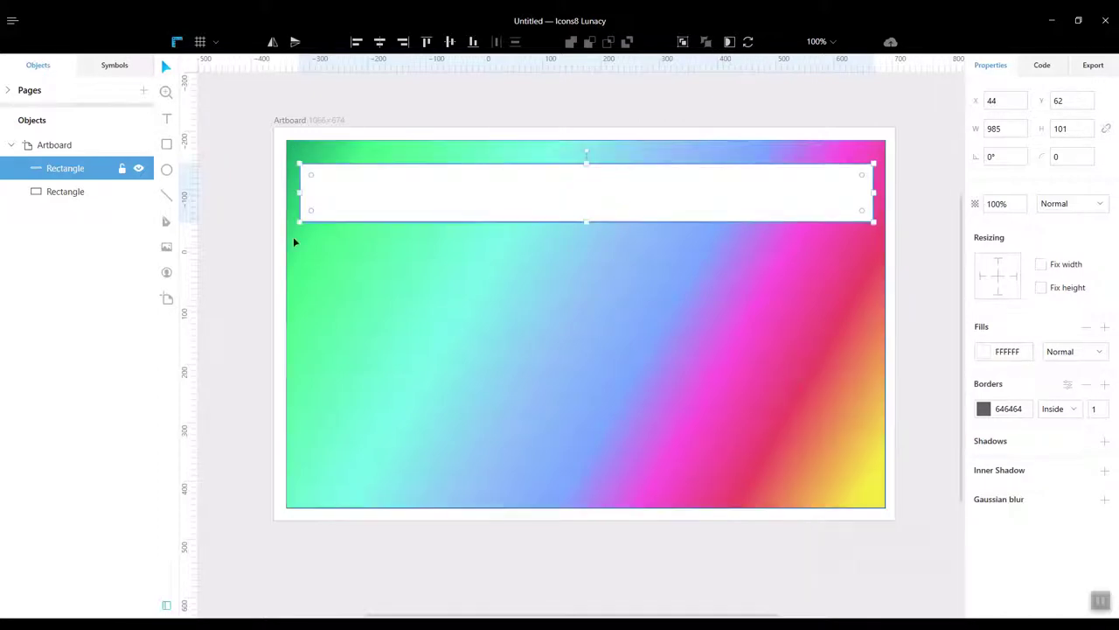
Add a text box of about 920 by 69 inside the white bar and set its font to SF Pro Display
click(167, 118)
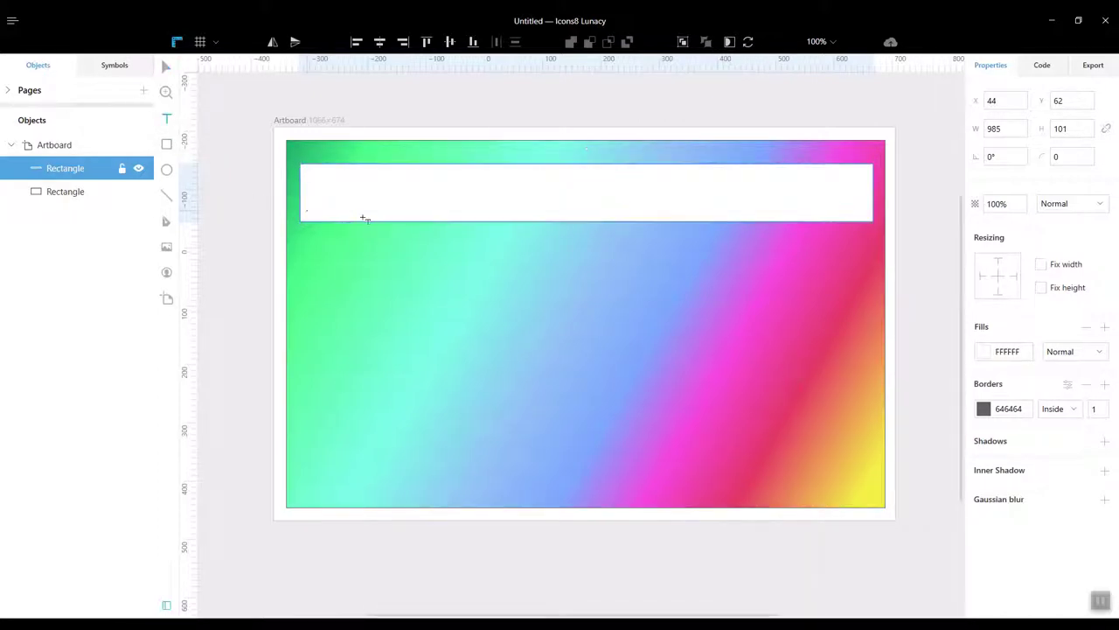
drag(318, 176, 854, 215)
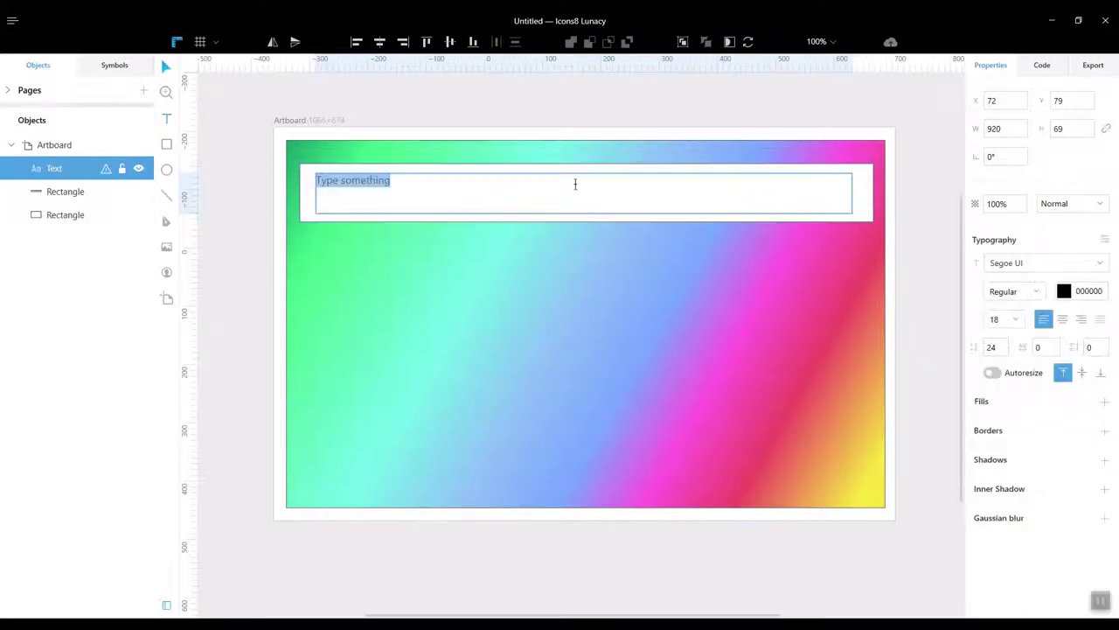
click(1028, 291)
click(1085, 275)
click(1100, 263)
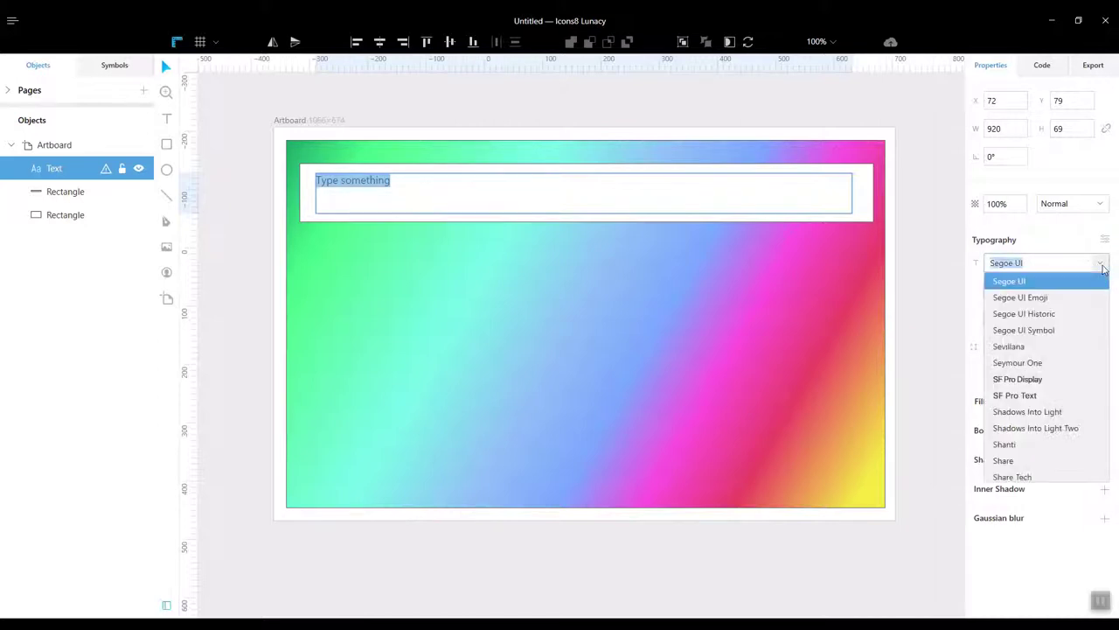
click(1051, 384)
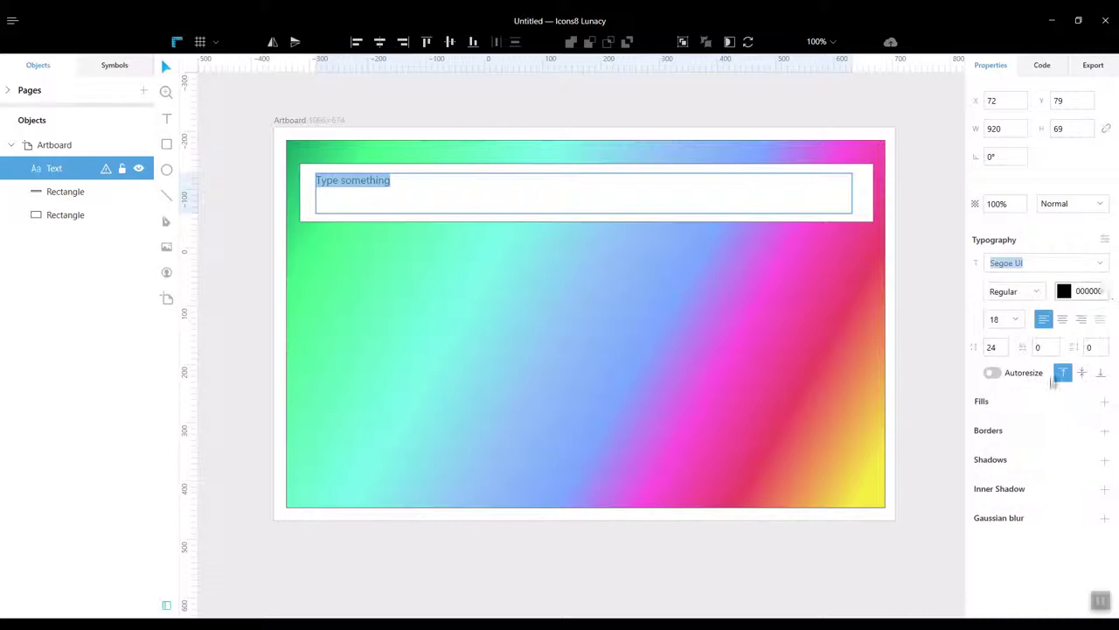
click(1043, 292)
click(1045, 293)
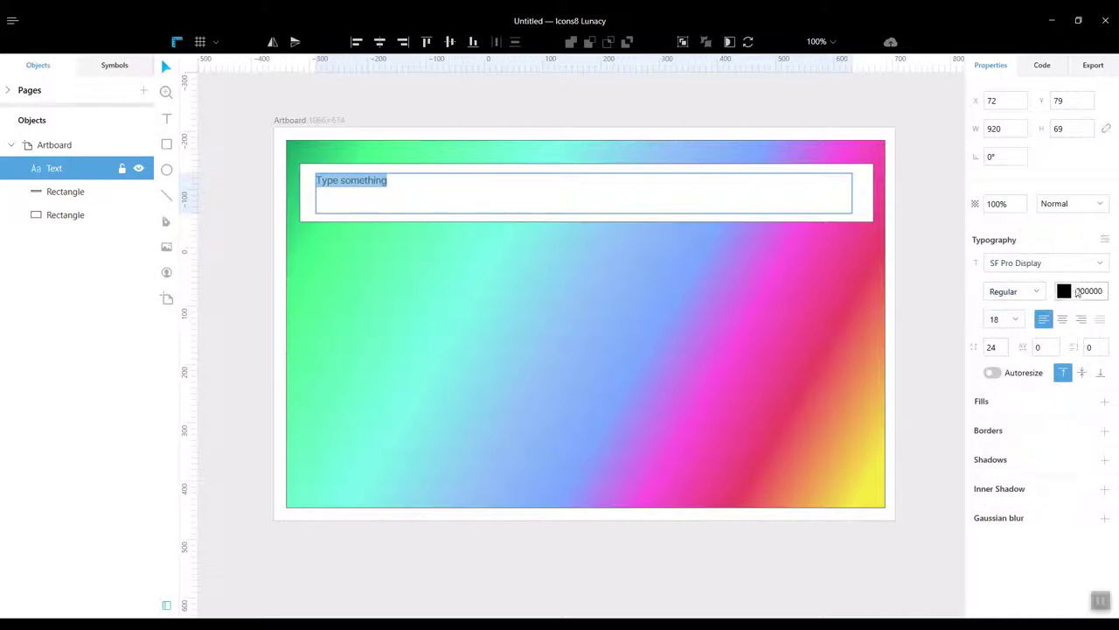
Set the header text's font size to 48 and centre it horizontally
click(1016, 320)
click(1015, 485)
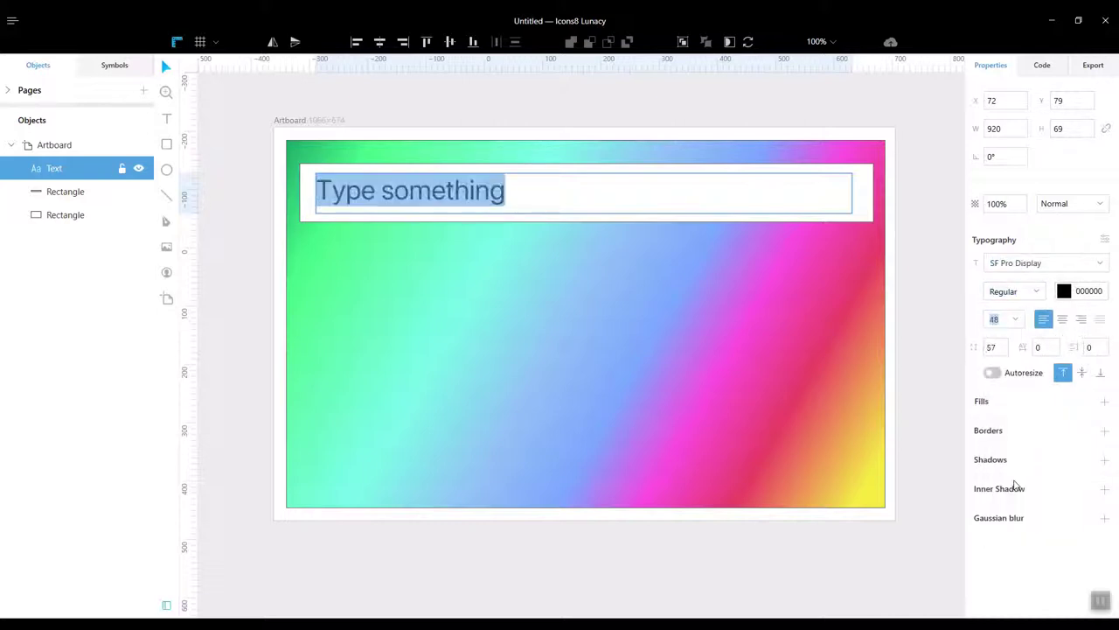
click(1063, 320)
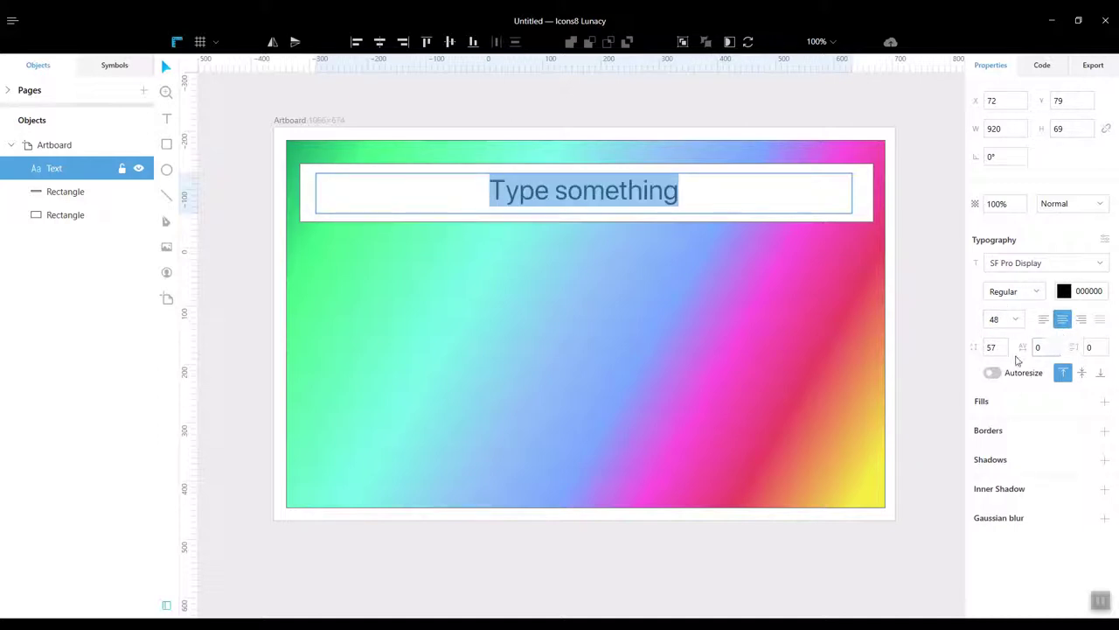
Set the header text's character spacing to 13 and finish editing it
drag(1045, 347, 1051, 271)
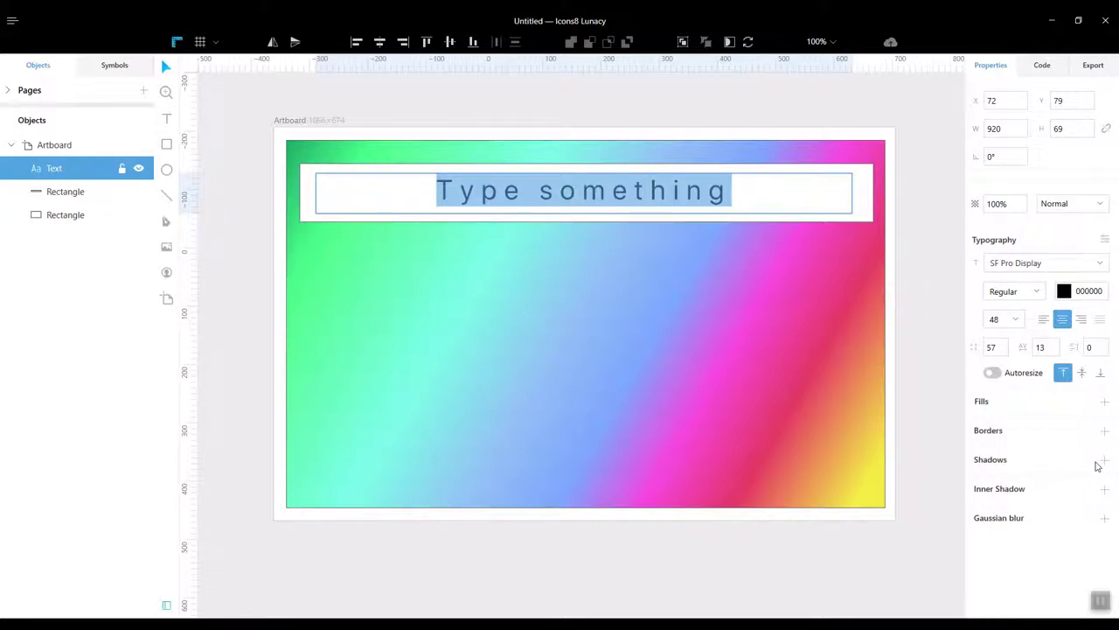
click(924, 350)
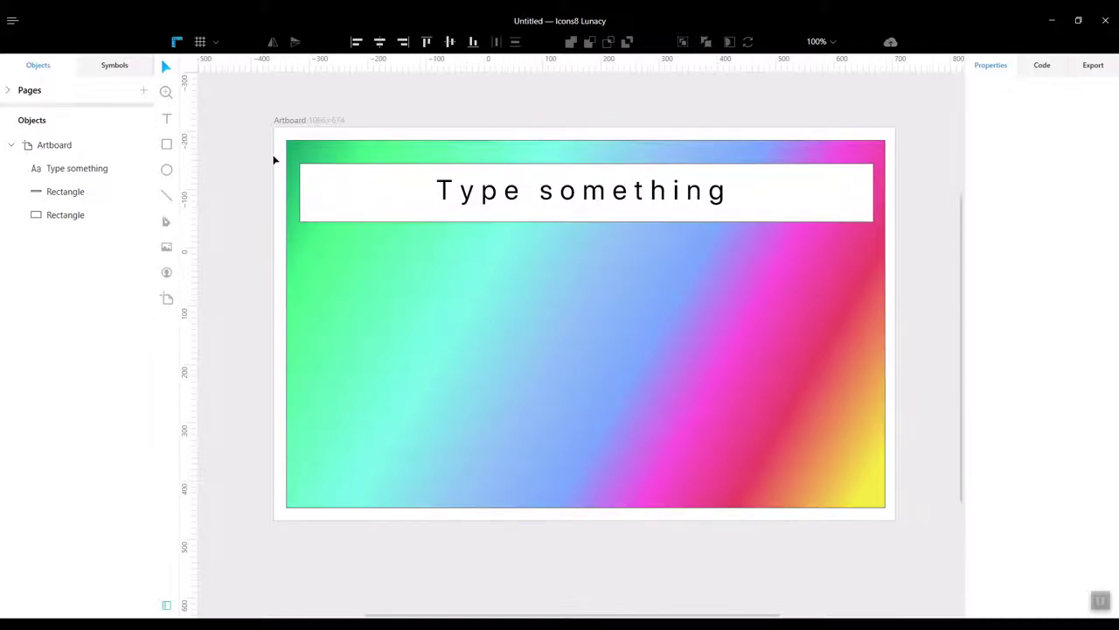
Group the header text with its white bar and place three copies of the group below the original
click(75, 168)
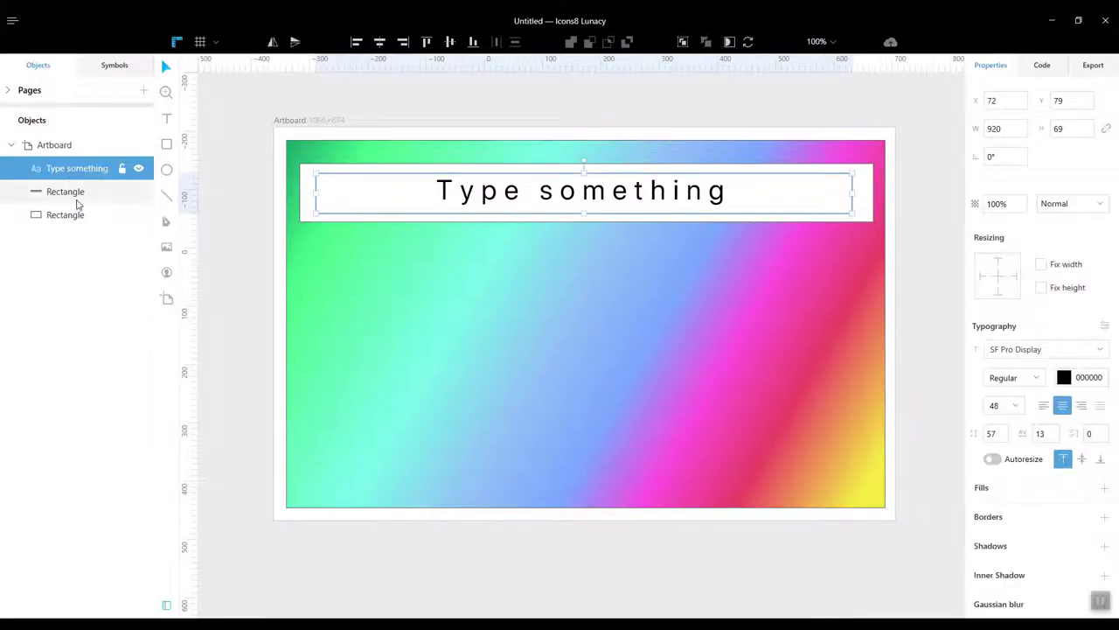
shift+click(82, 193)
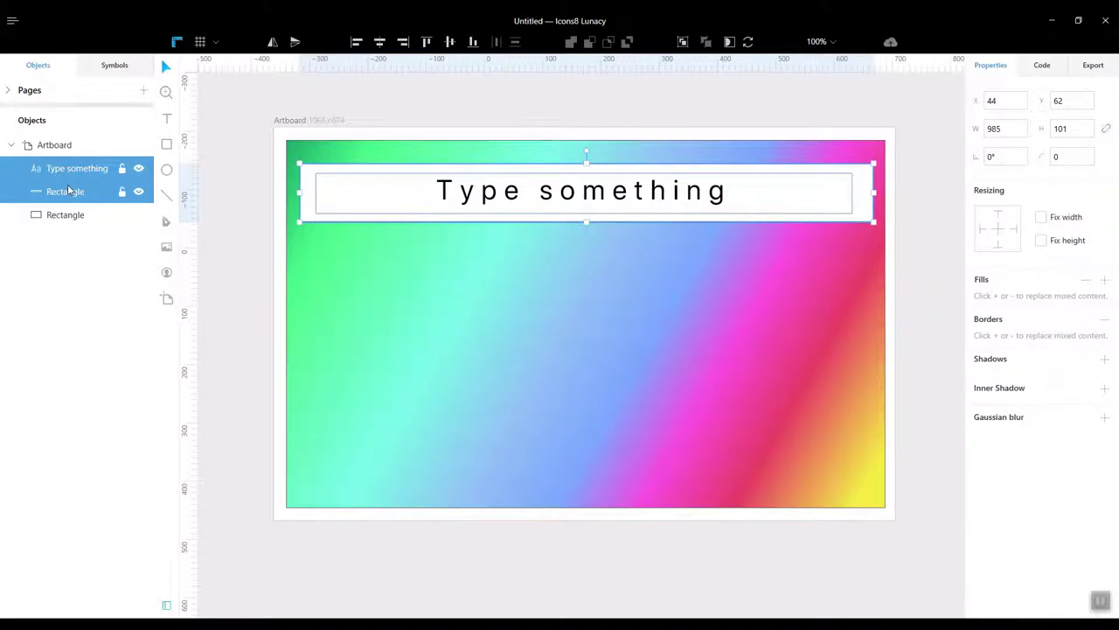
right_click(69, 182)
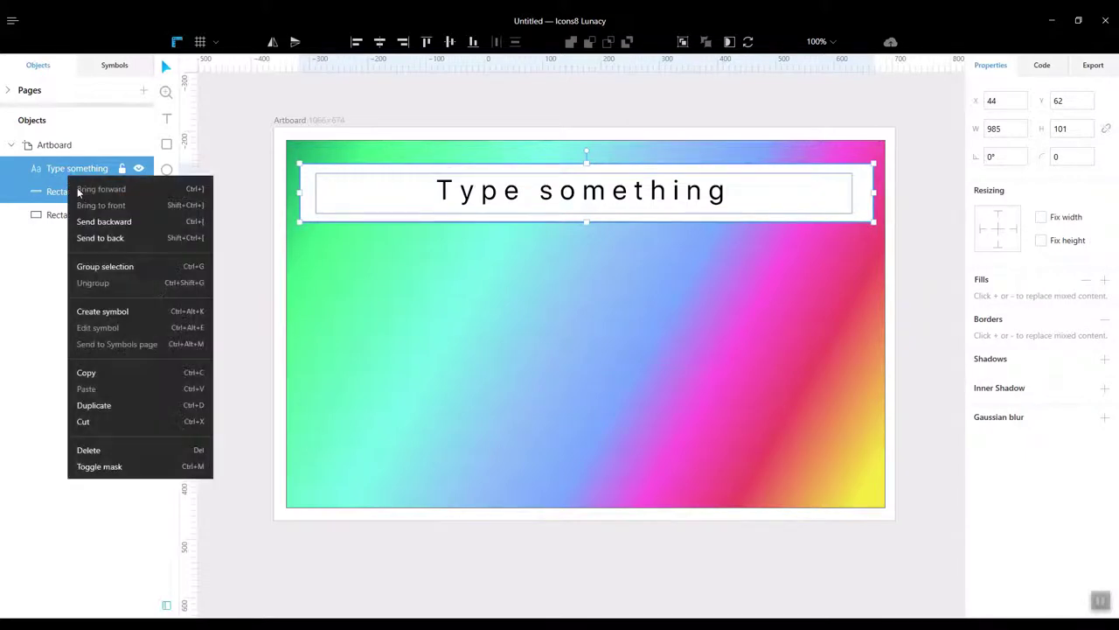
click(119, 267)
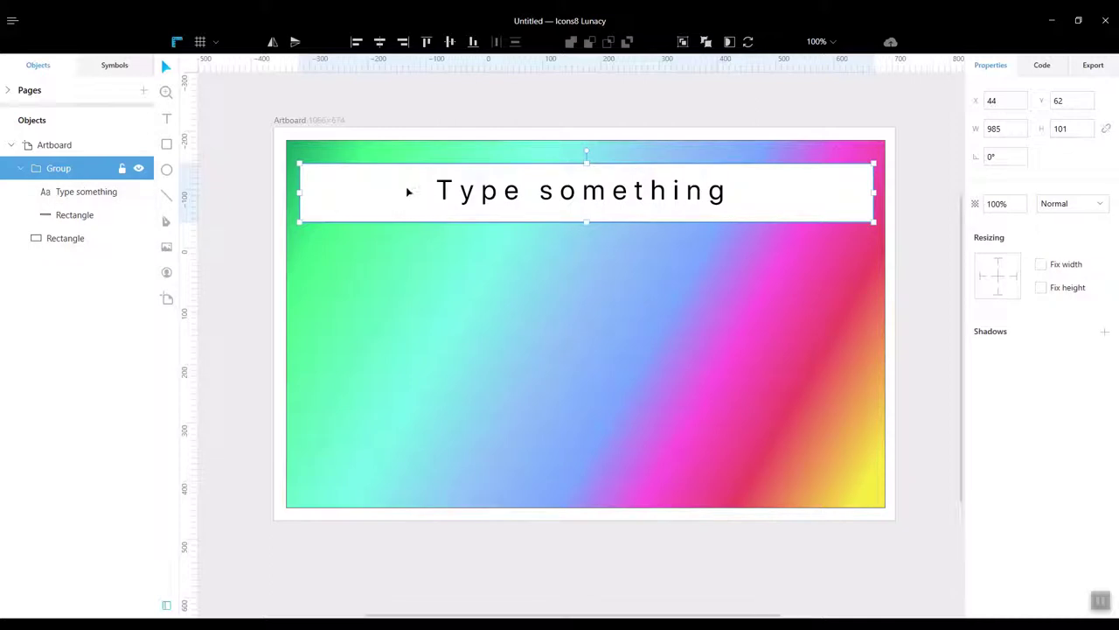
drag(407, 190, 396, 383)
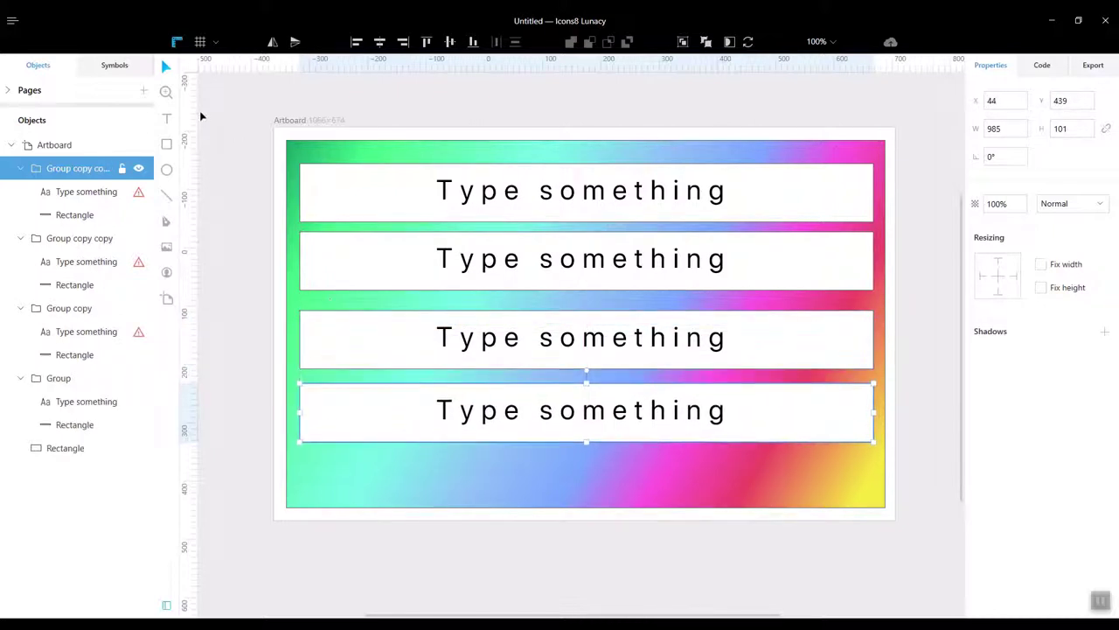
Centre the four header groups and the gradient background rectangle horizontally on each other
drag(200, 112, 927, 572)
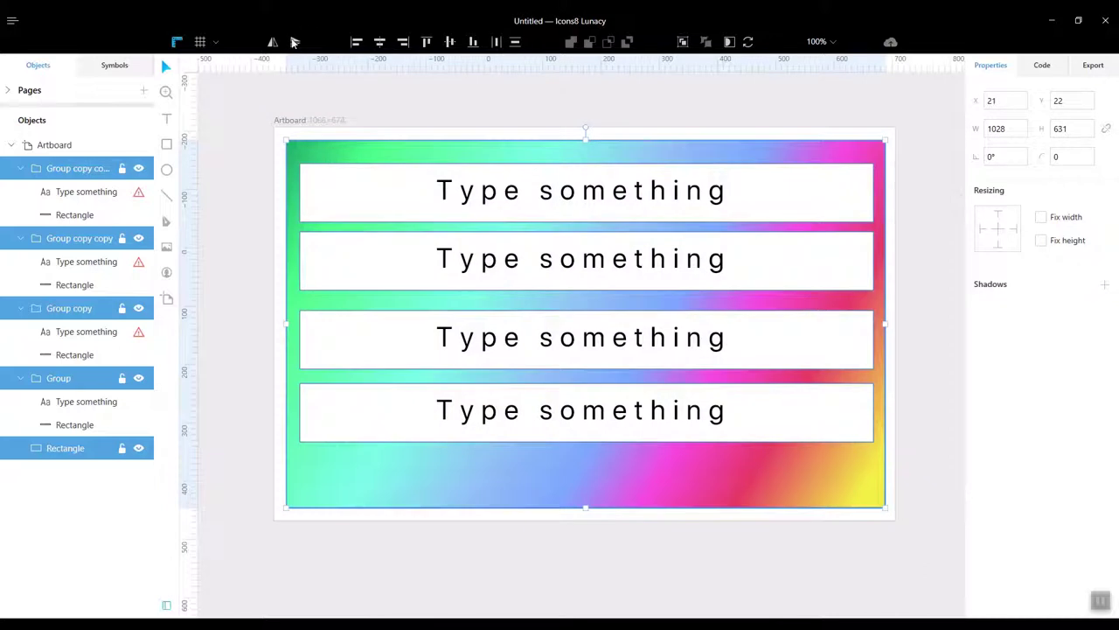
click(379, 42)
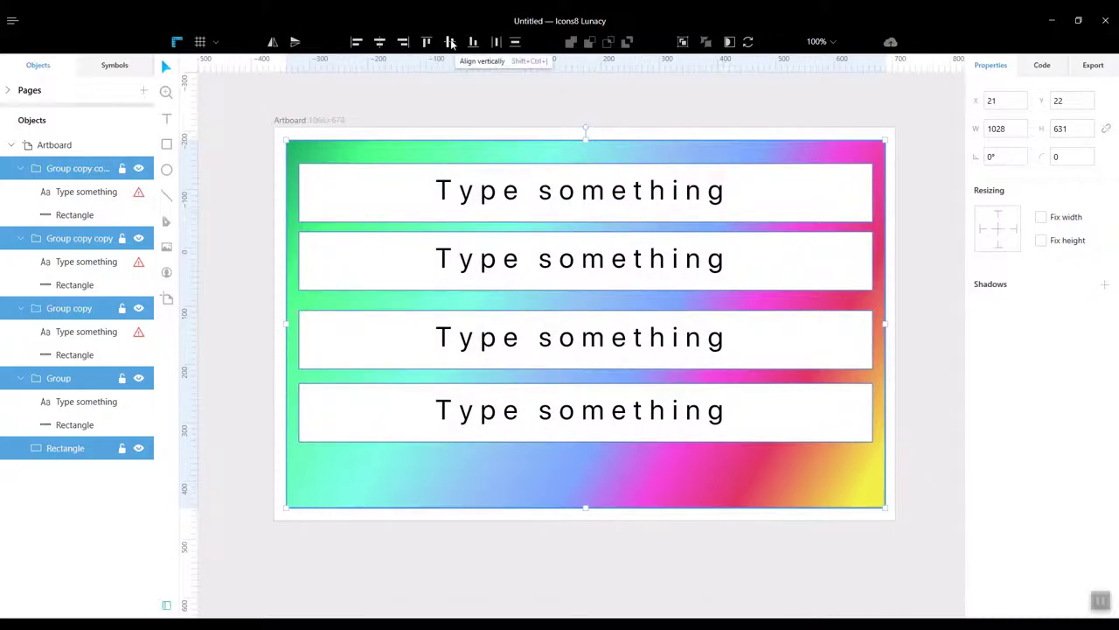
click(930, 262)
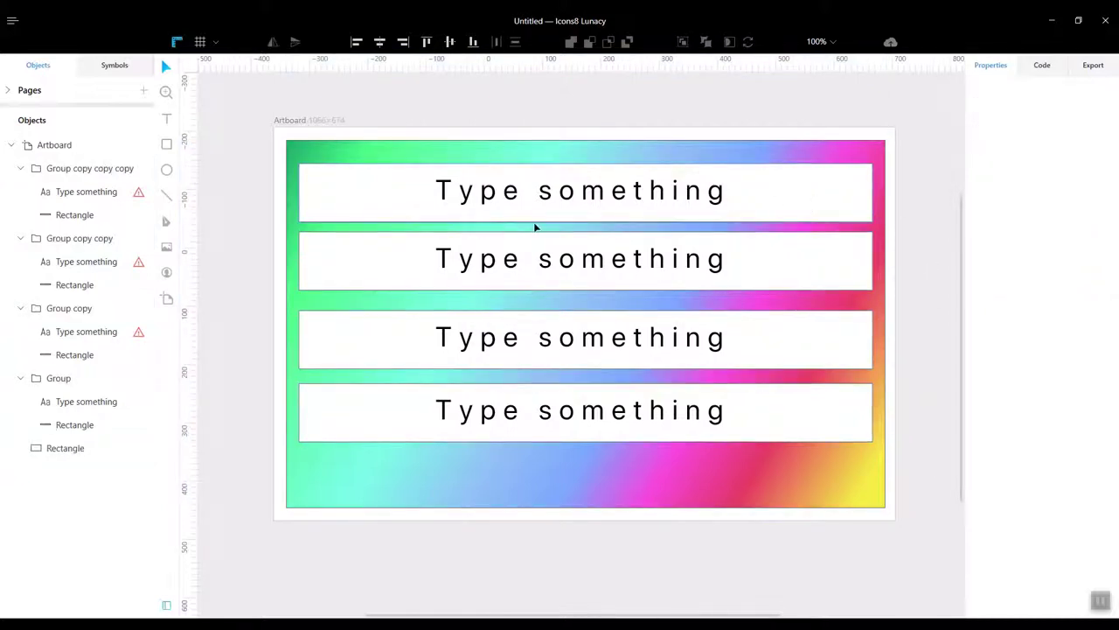
Reduce the white fill opacity of the first header bar's rectangle to 25%
click(671, 201)
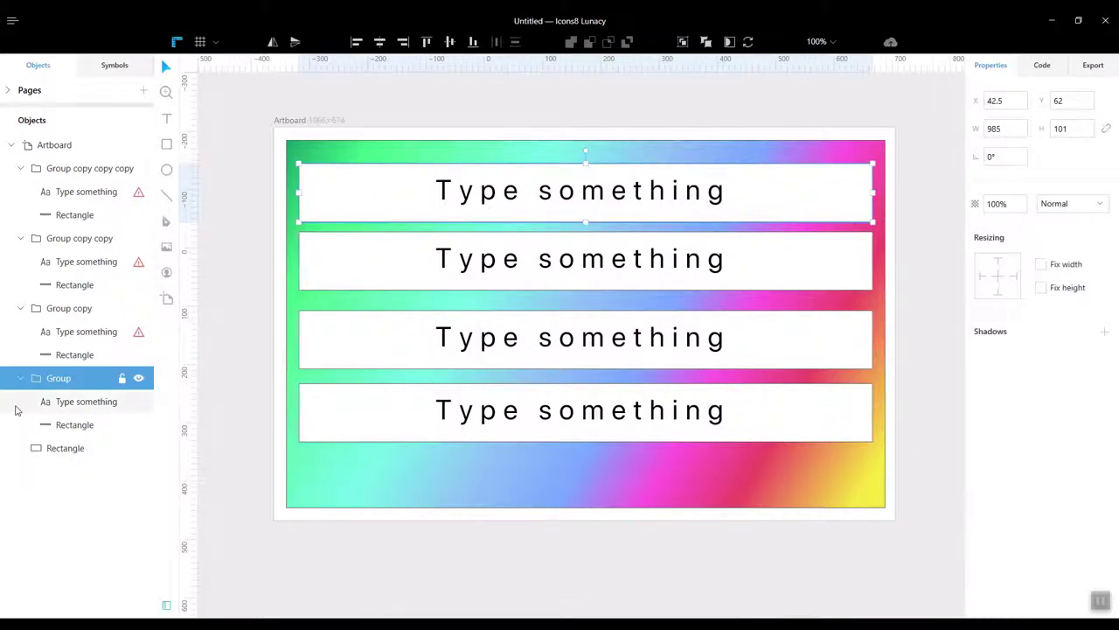
click(80, 424)
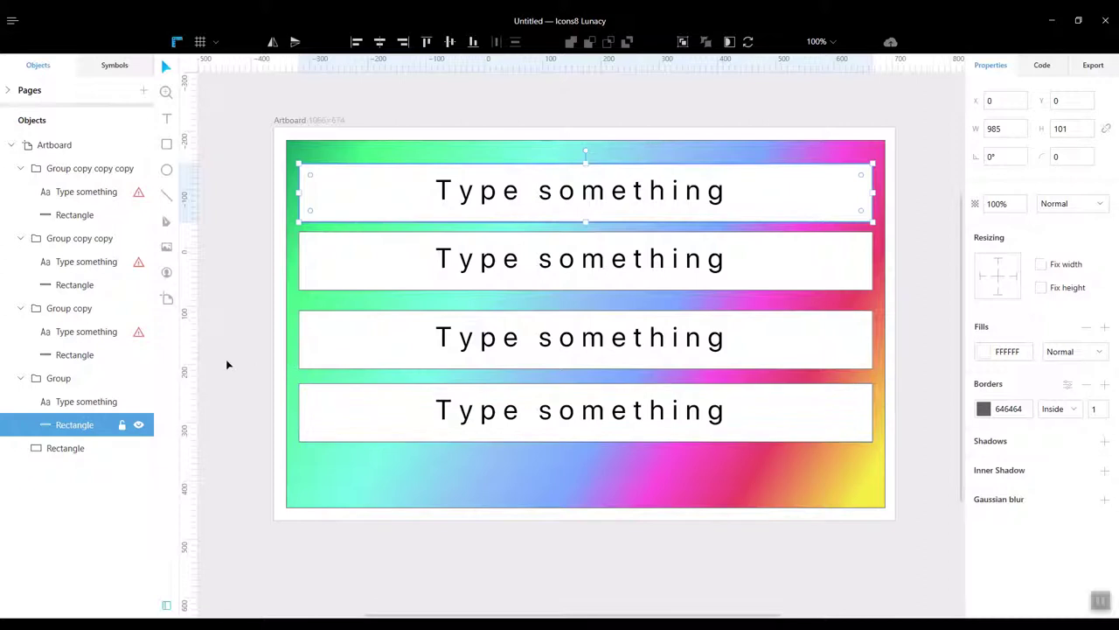
click(988, 354)
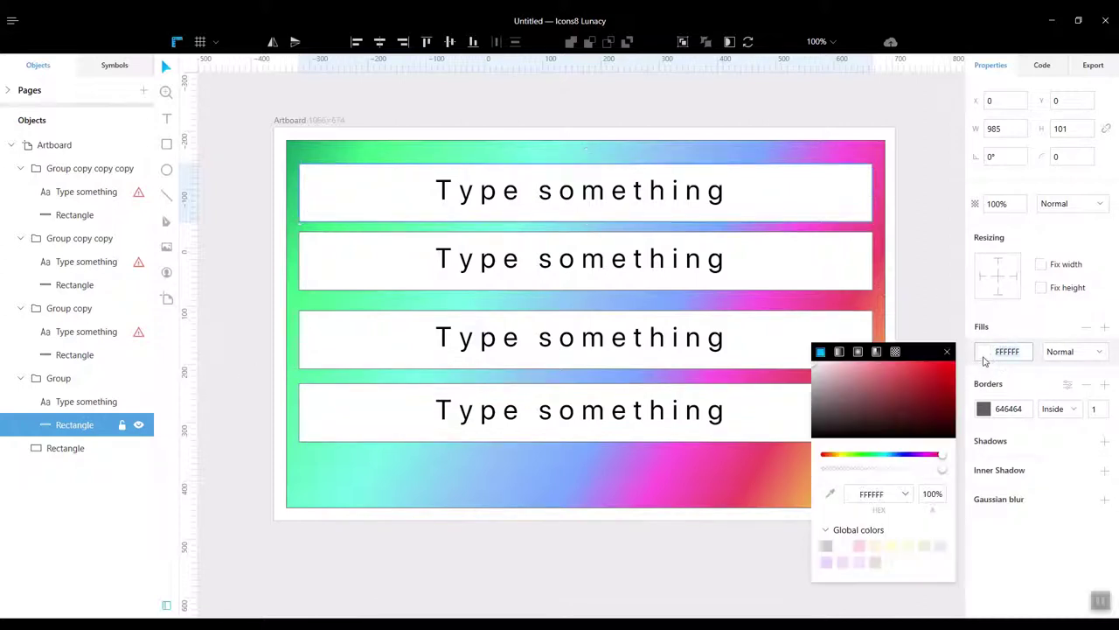
click(927, 495)
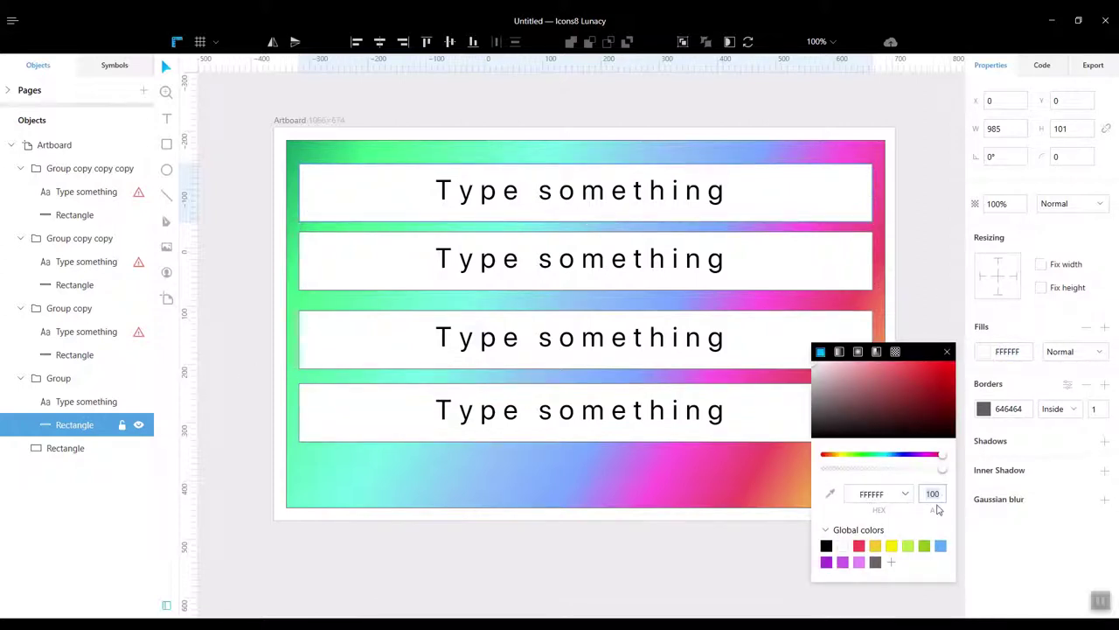
text(25)
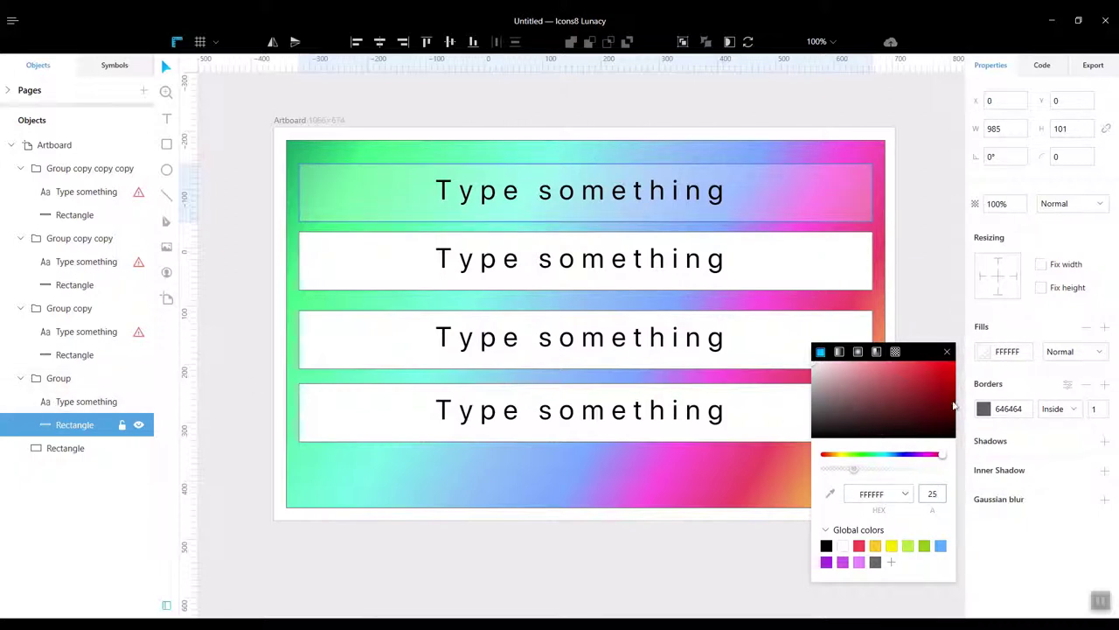
key(Escape)
Set the fill opacity of the second header bar's rectangle to 50%
click(800, 267)
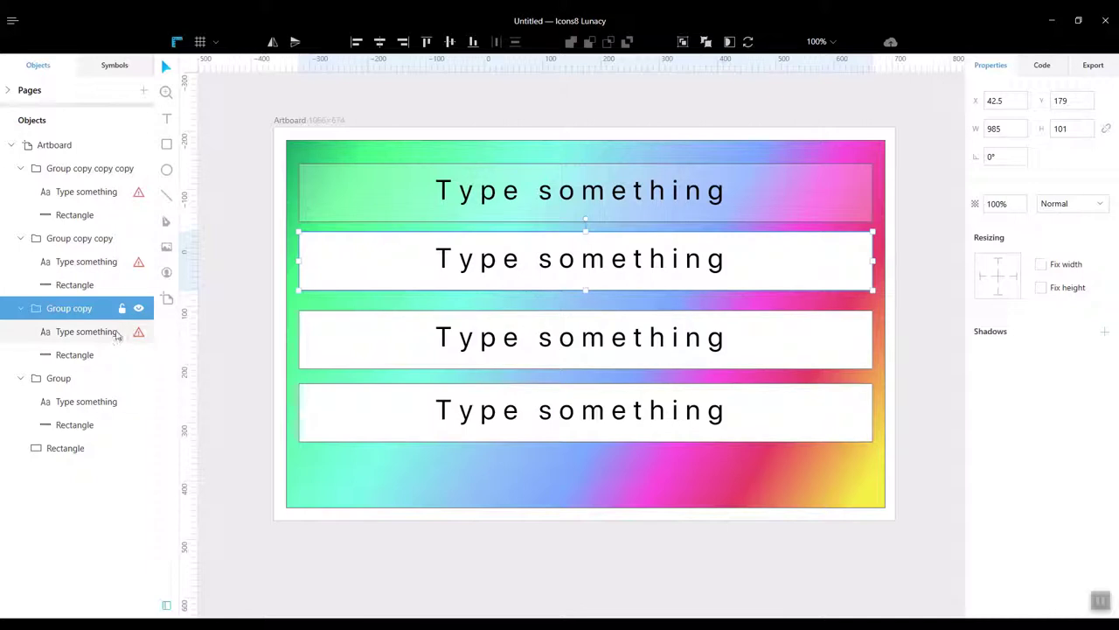
click(88, 332)
click(75, 354)
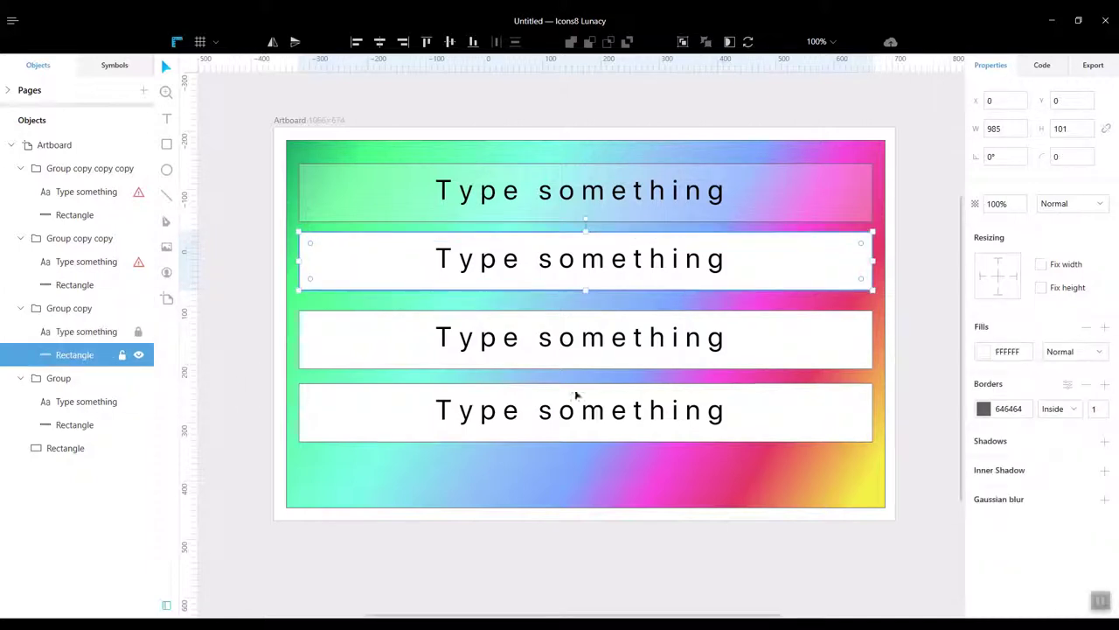
click(993, 356)
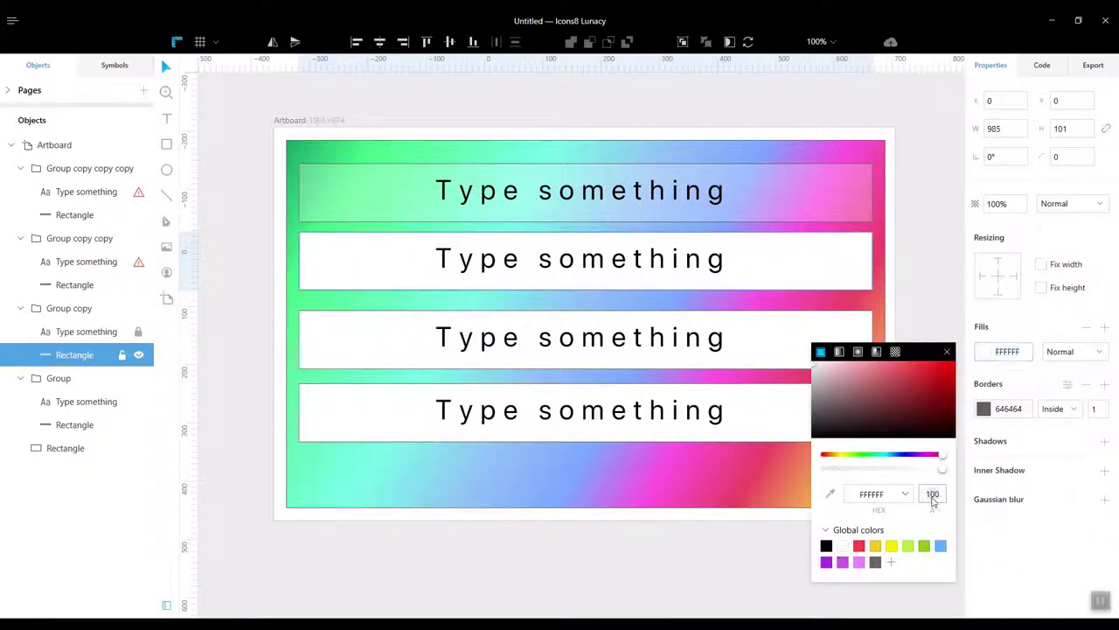
text(50)
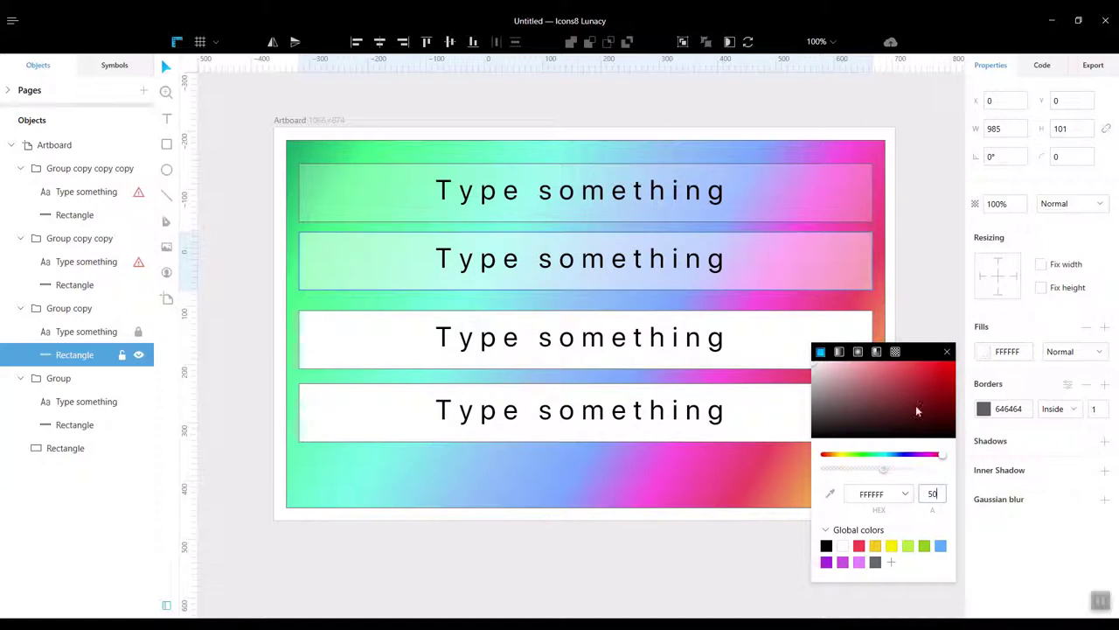
click(946, 352)
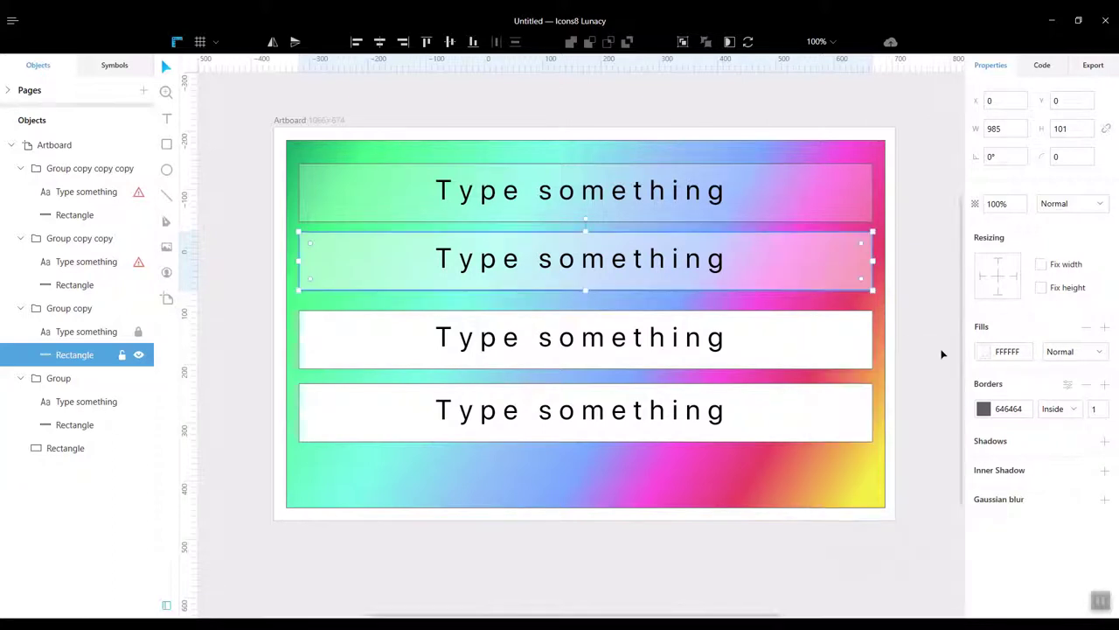
Set the fill opacity of the third header bar's rectangle to 75% and clear the selection
click(74, 284)
click(986, 351)
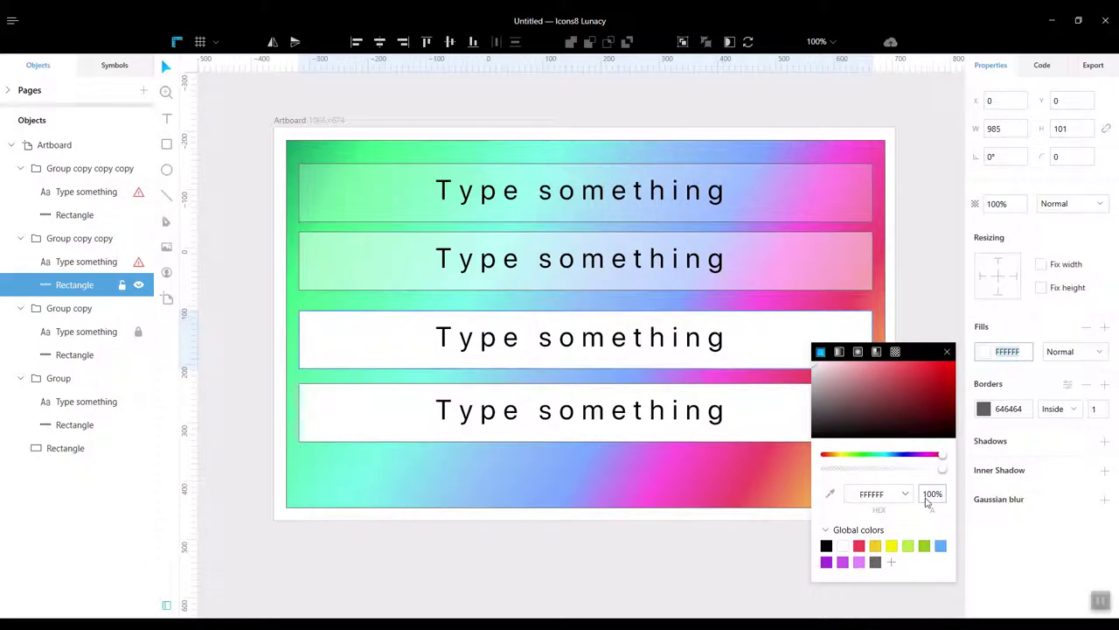
click(930, 494)
text(75)
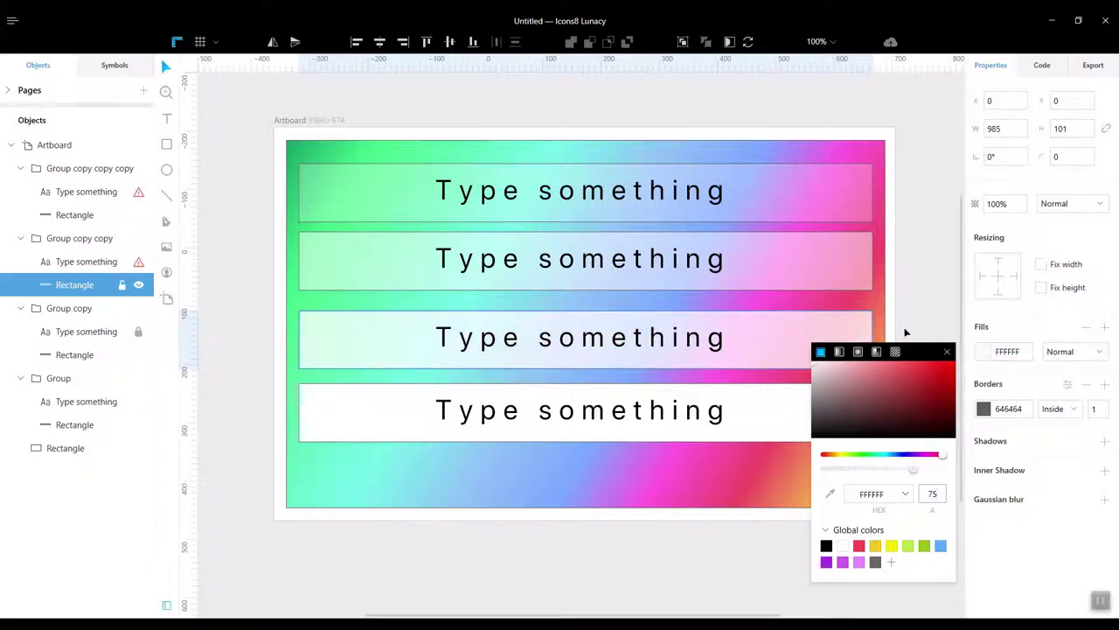
click(947, 351)
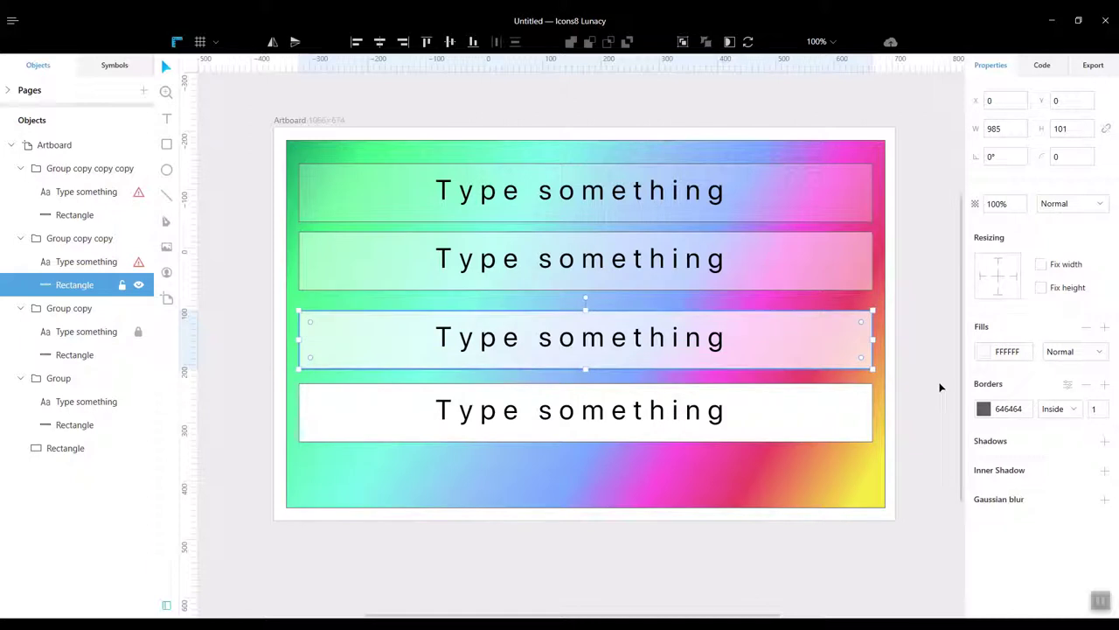
click(940, 387)
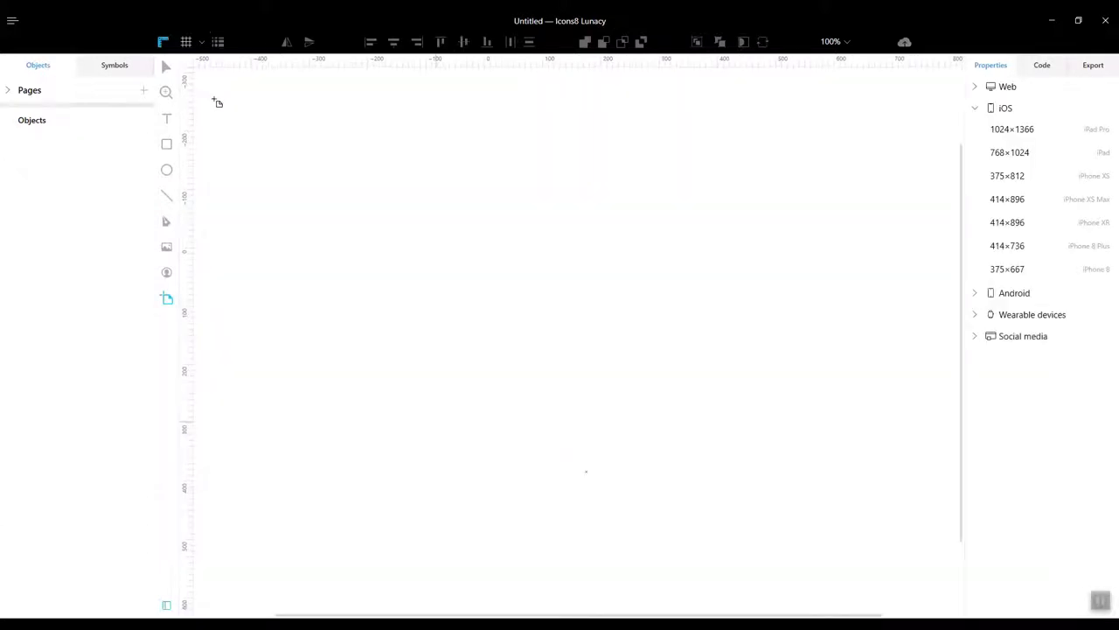
Draw an artboard of about 1140 by 711 in the blank document and a rectangle of about 1097 by 673 inside it
drag(236, 108, 901, 523)
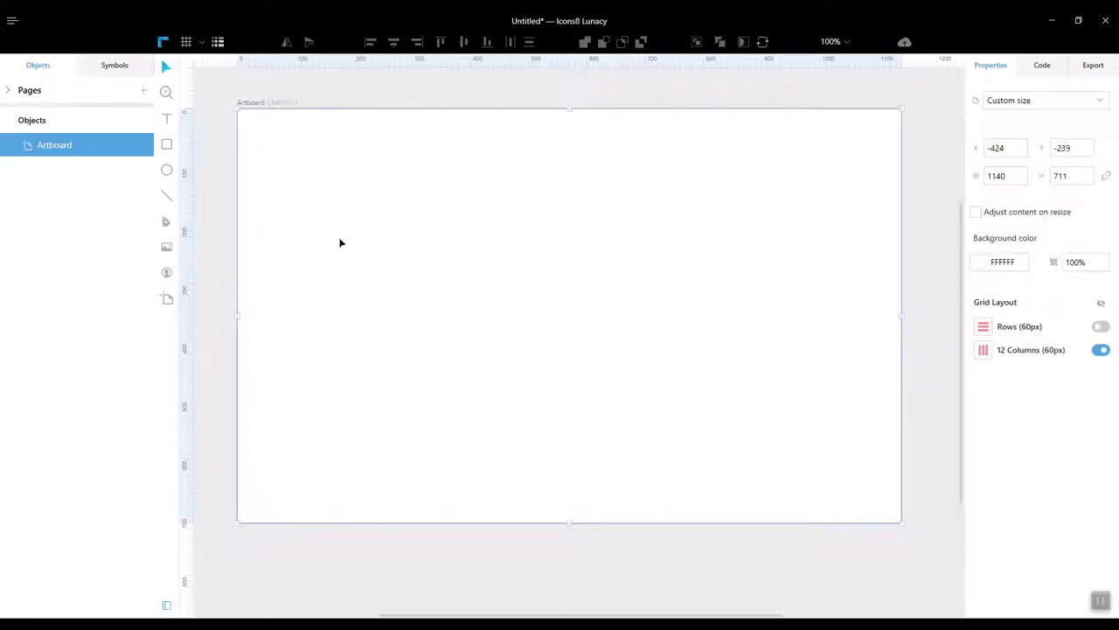
click(168, 148)
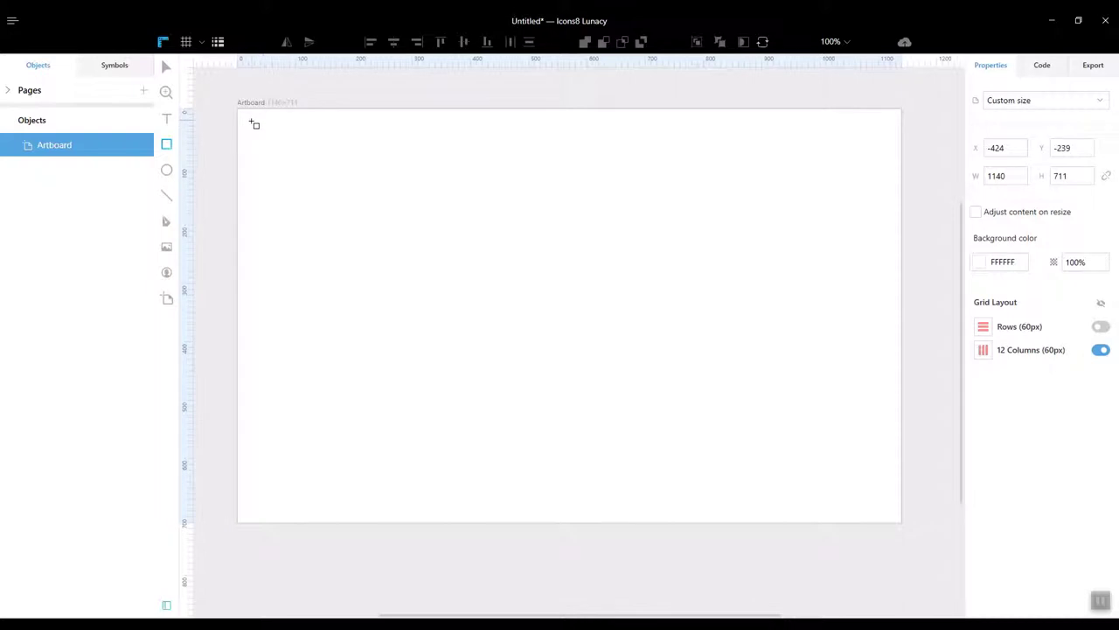
drag(251, 120, 891, 512)
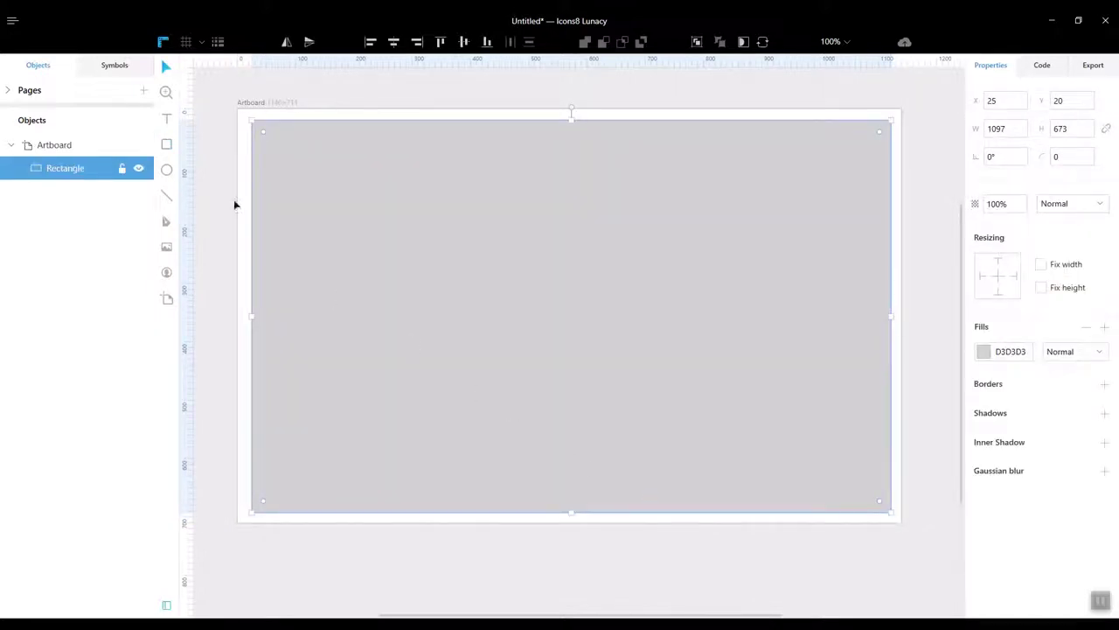
View the program's version information and close it
click(13, 20)
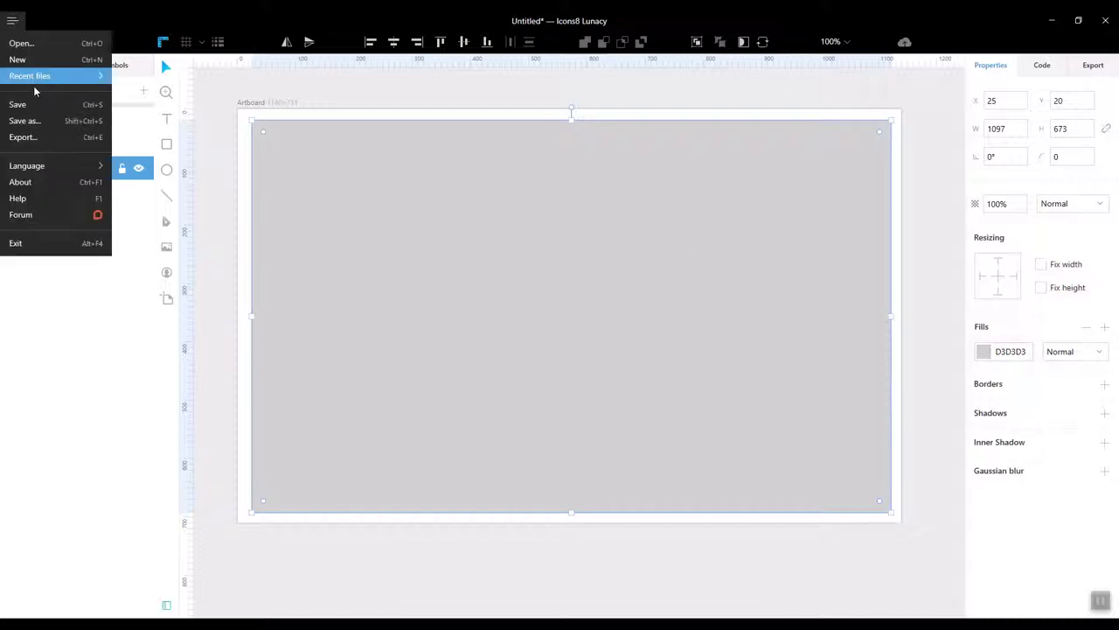
click(27, 182)
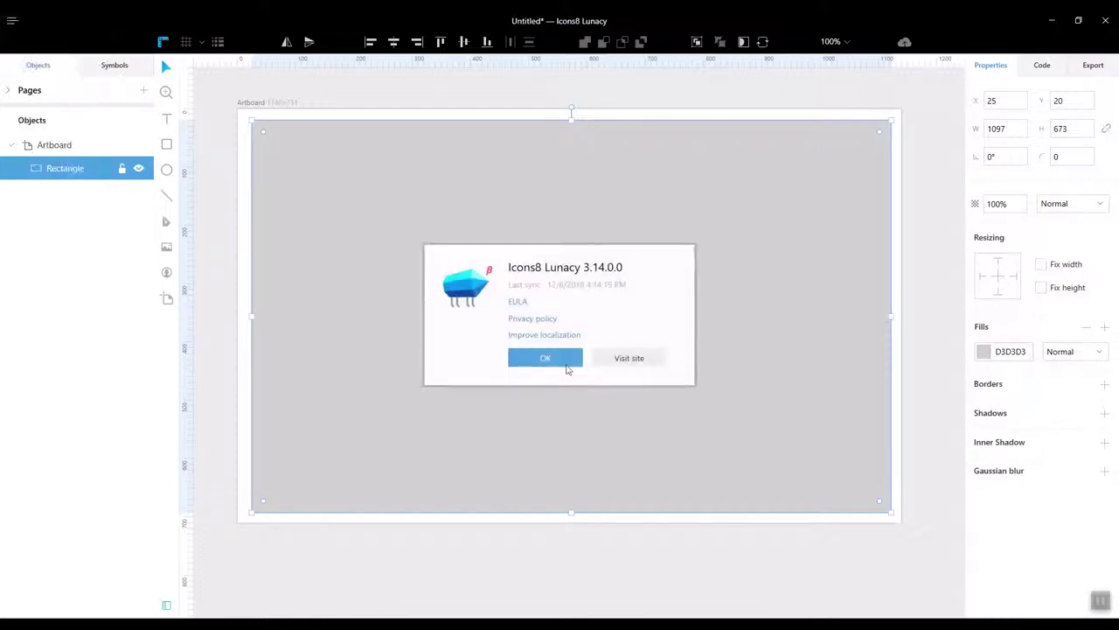
click(569, 359)
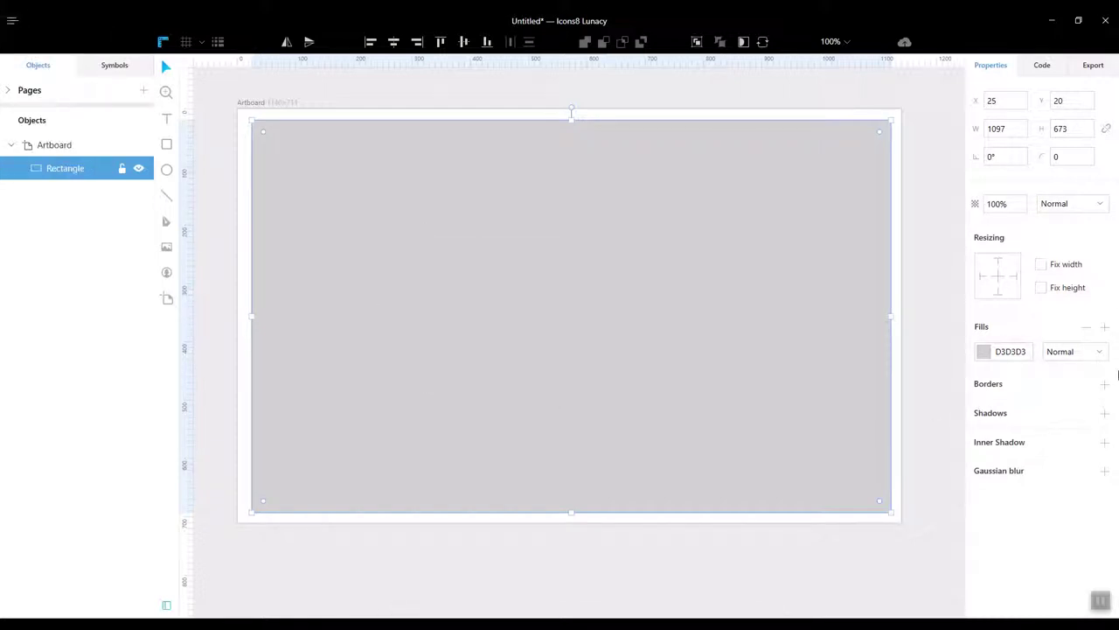
Fill the rectangle with the green-to-yellow preset linear gradient and run it diagonally from the upper-left corner to near the lower-right corner
click(984, 351)
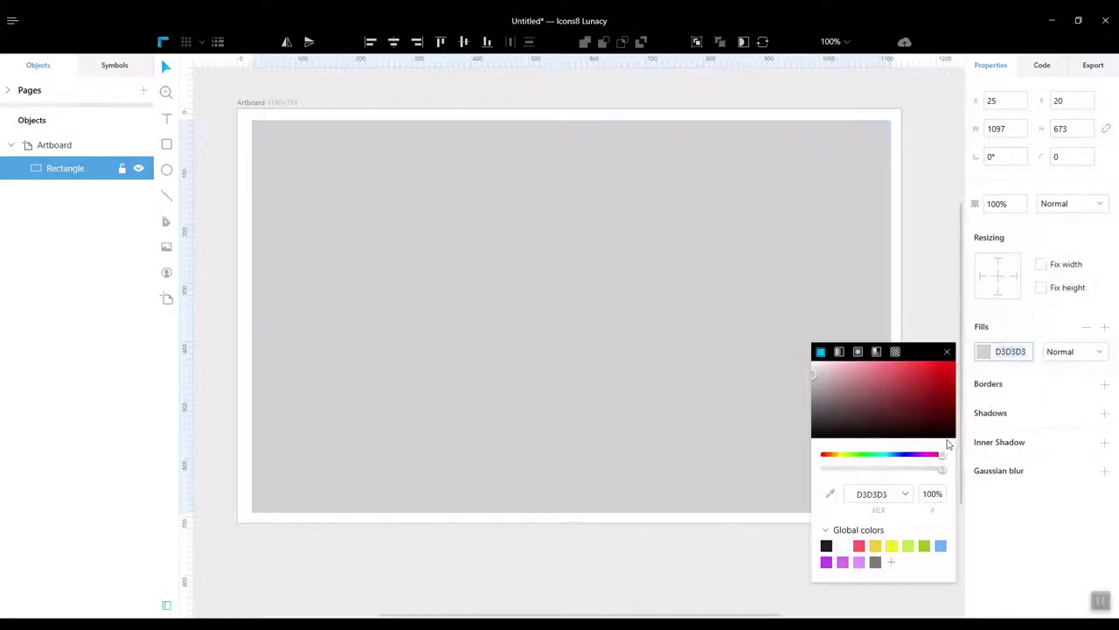
click(840, 352)
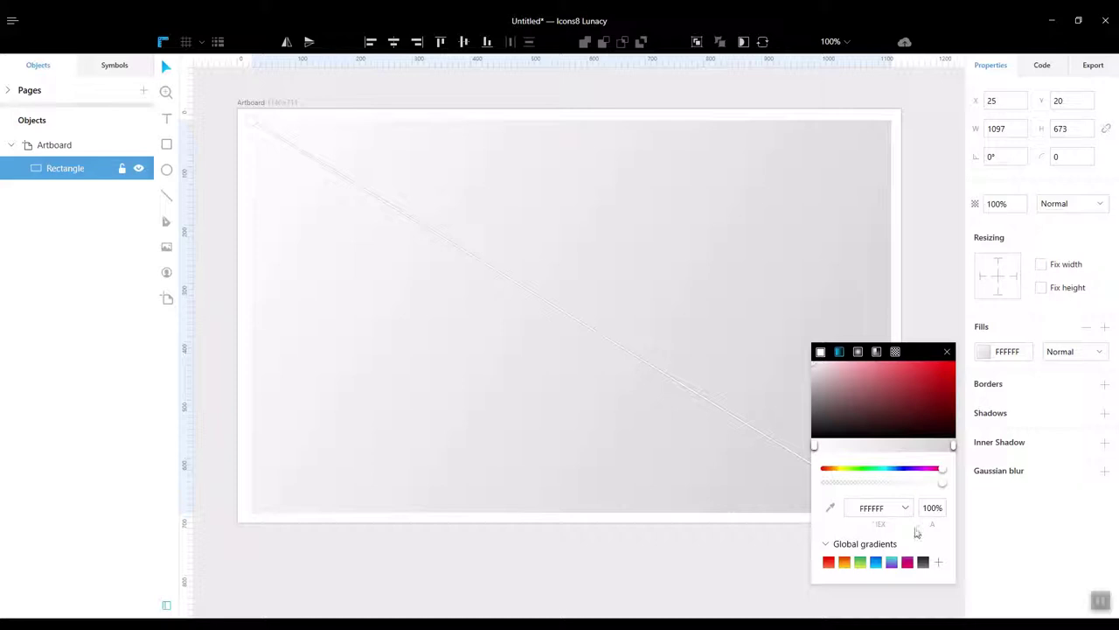
click(861, 562)
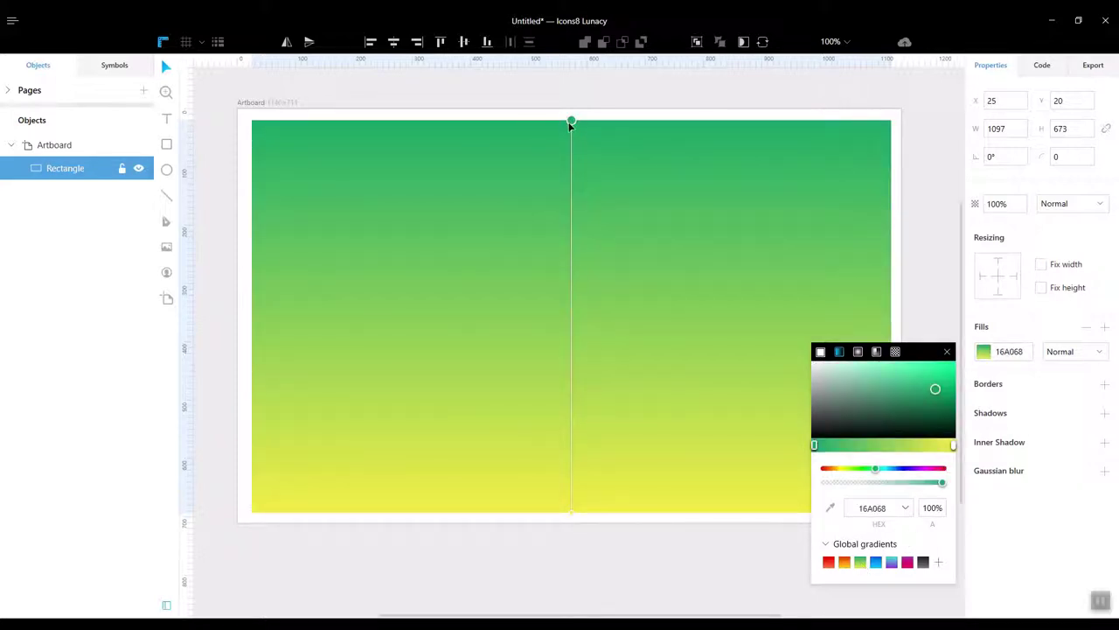
drag(571, 123, 254, 120)
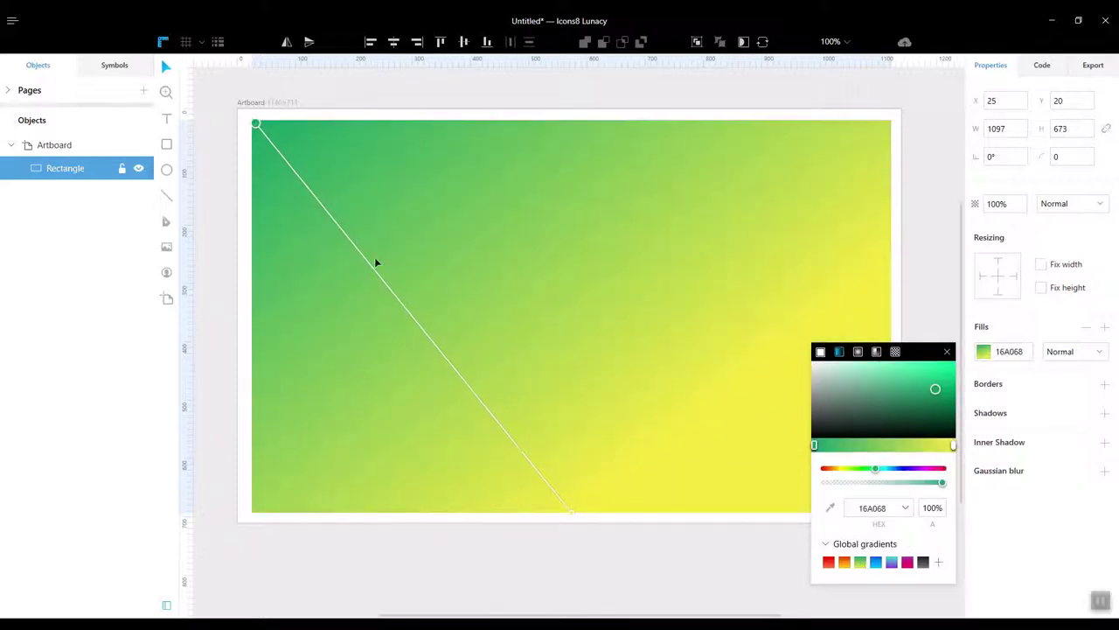
drag(573, 519, 866, 508)
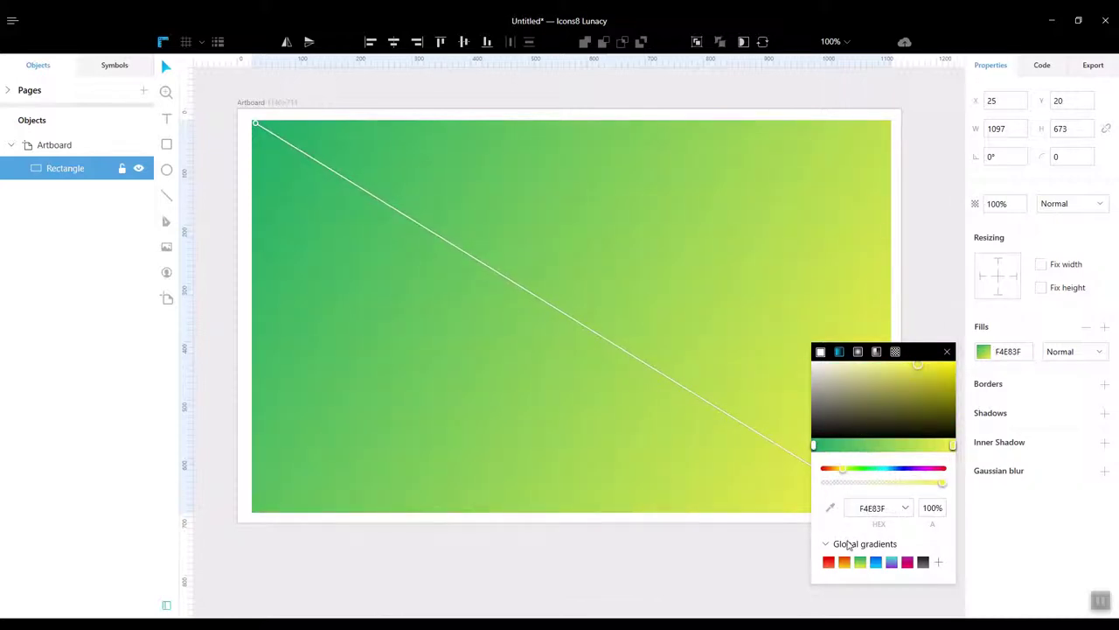
Add two colour stops near the green end of the rectangle's gradient, bright green 53F78F followed by light cyan 6FE6F4
click(835, 446)
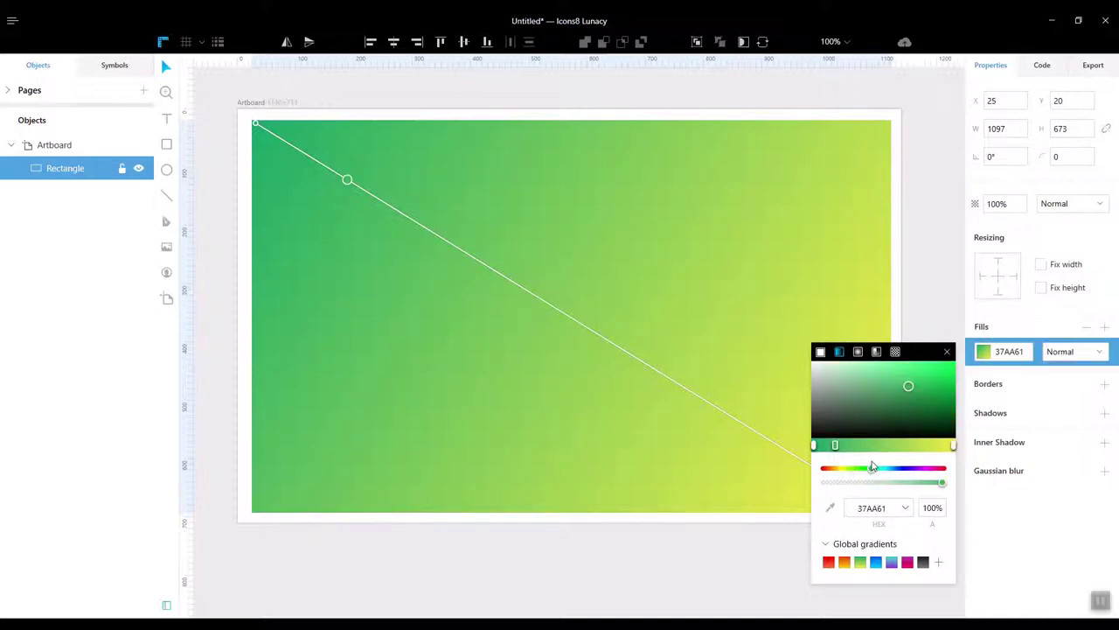
drag(908, 389, 909, 369)
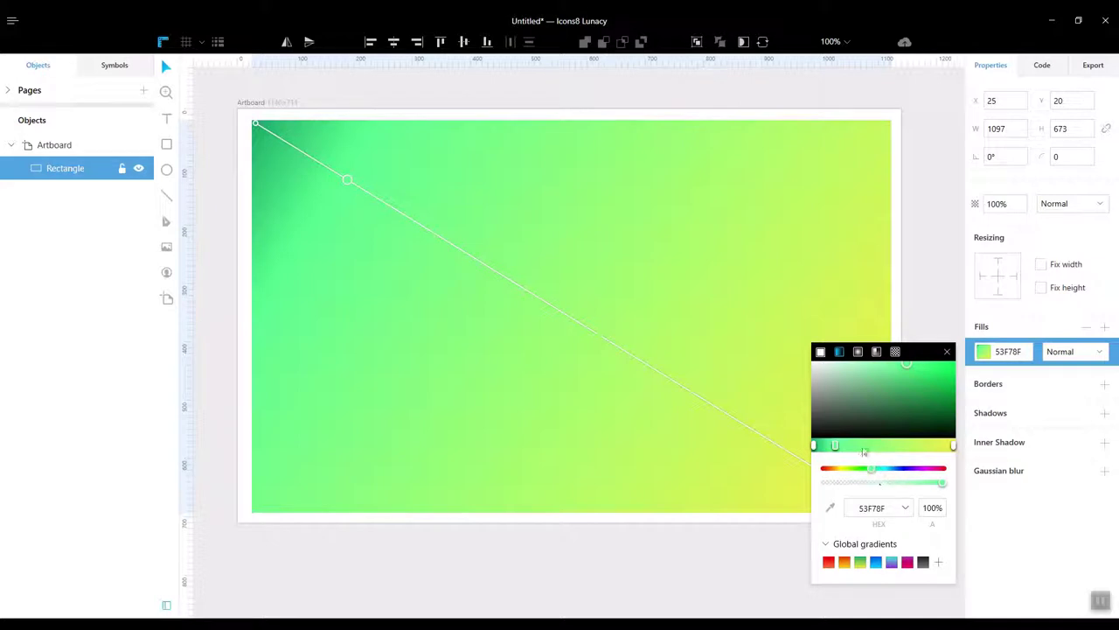
click(856, 446)
drag(871, 469, 889, 467)
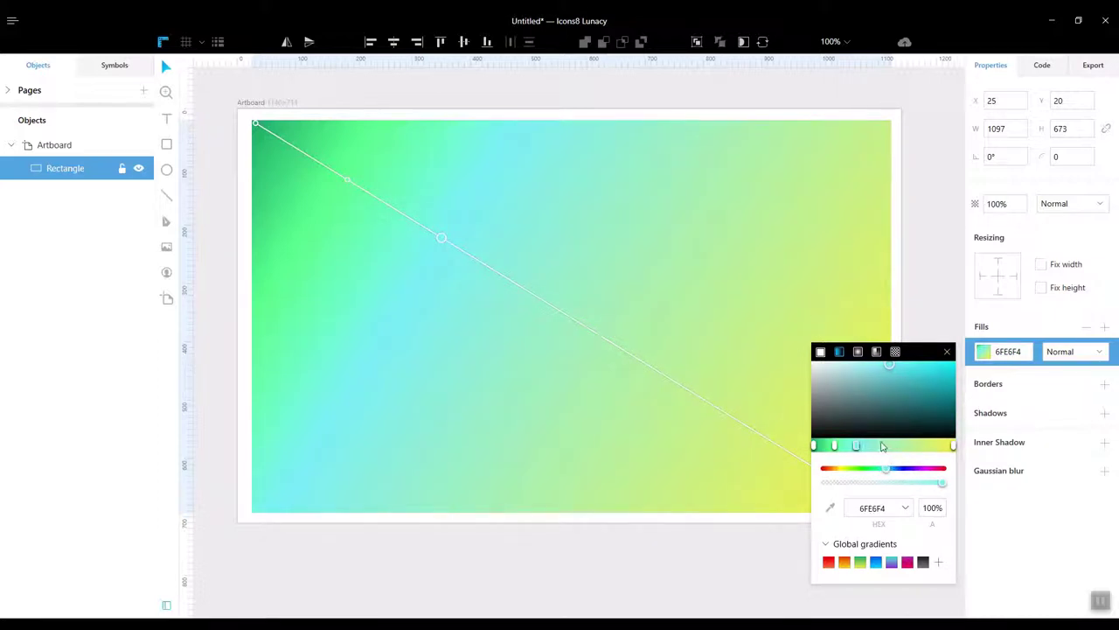
Add a blue stop 7A96FB and a purple stop CD68F3 around the middle of the rectangle's gradient
click(876, 446)
drag(879, 469, 899, 469)
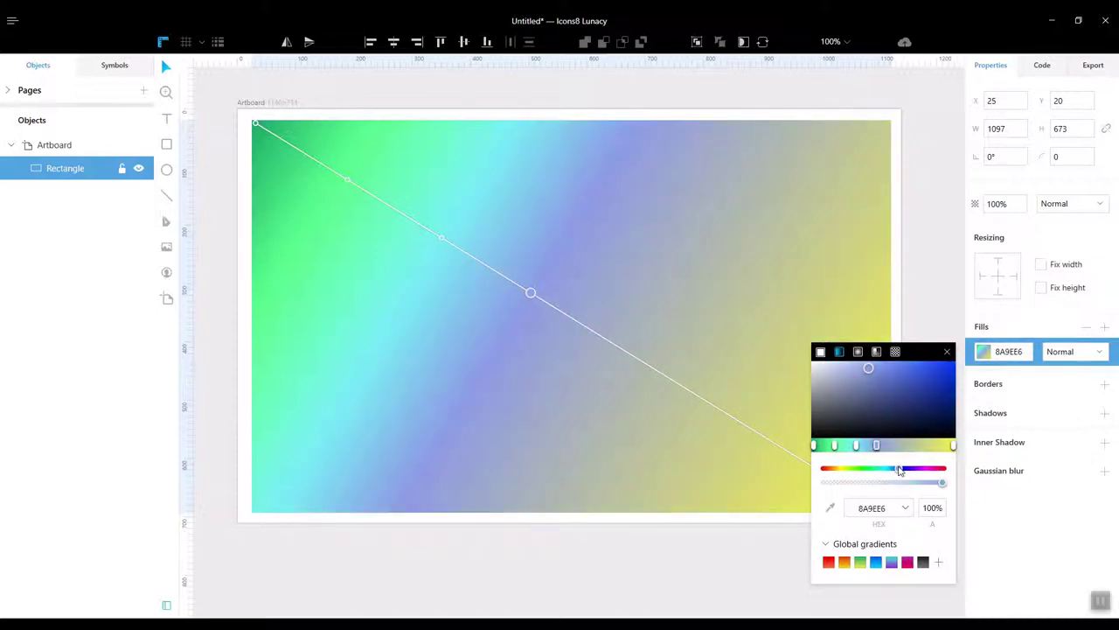
click(886, 367)
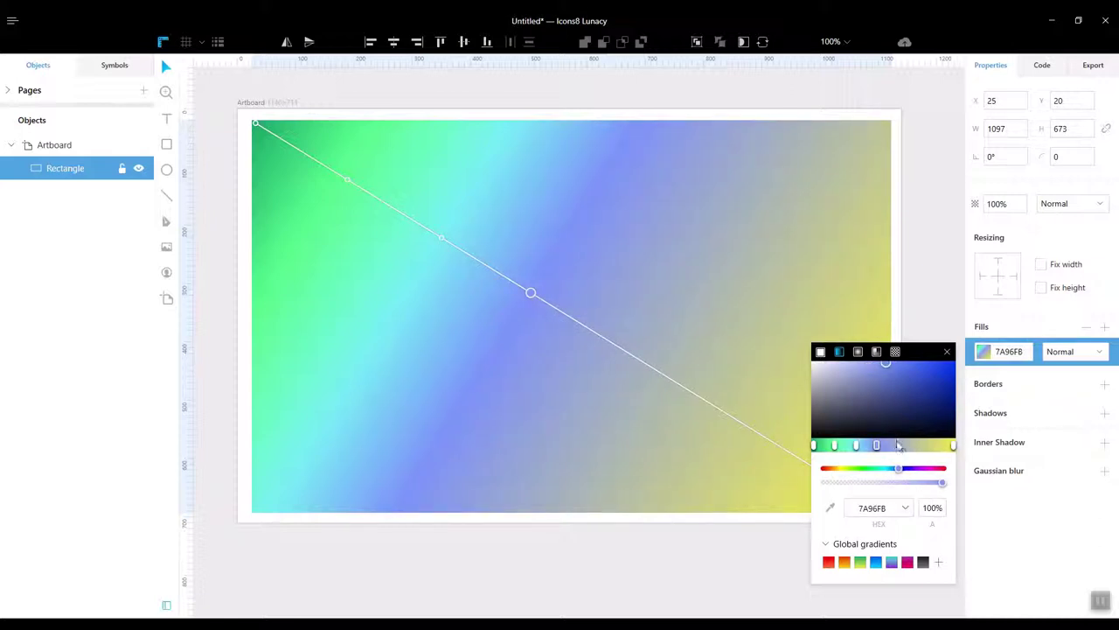
click(895, 446)
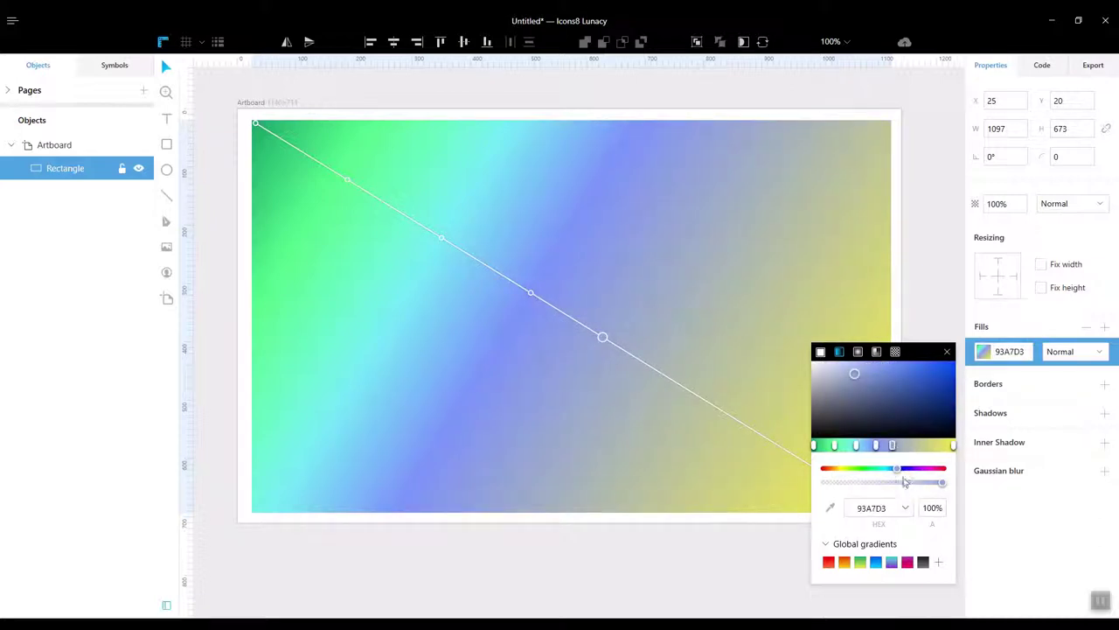
drag(912, 470, 922, 470)
drag(900, 371, 893, 364)
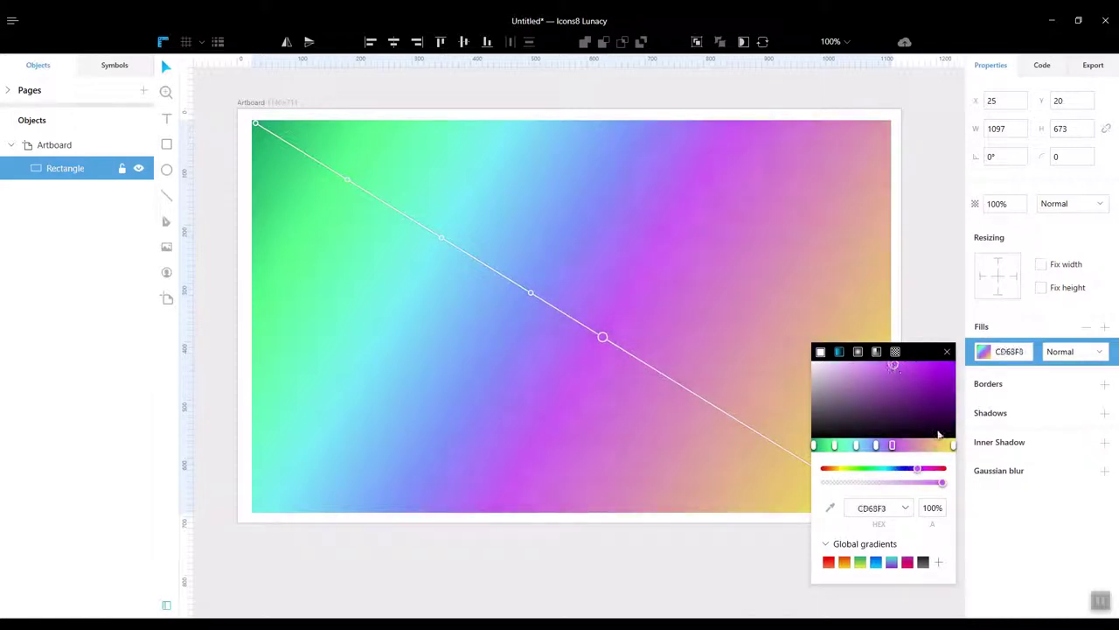
Add a coral stop FF7483 and an orange stop FABF68 between the purple stop and the yellow end of the gradient
click(910, 446)
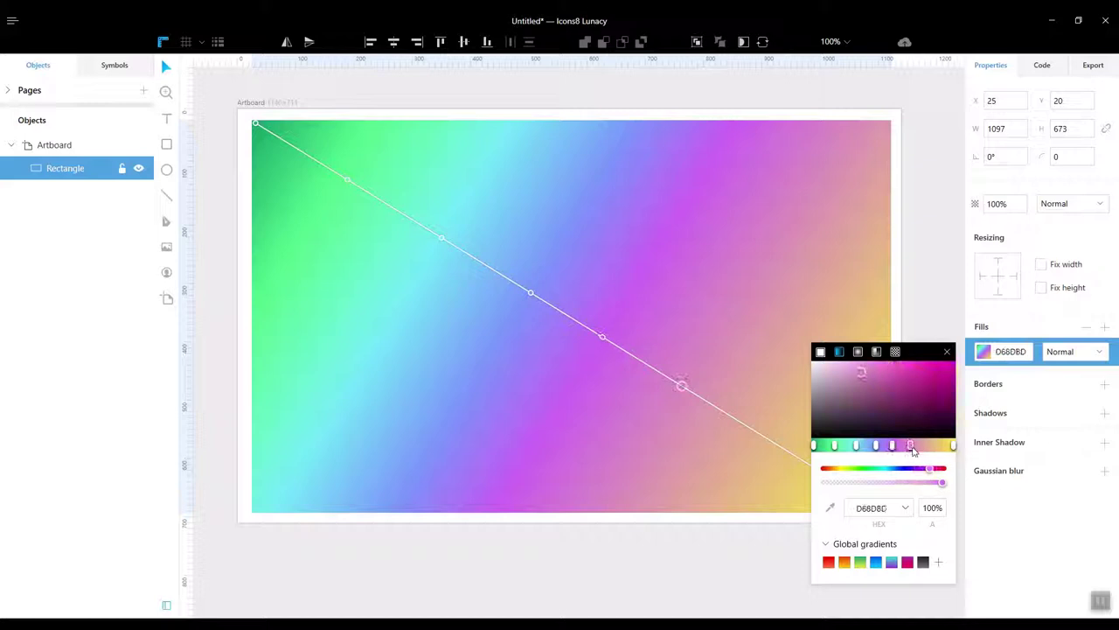
drag(934, 471, 945, 470)
click(879, 366)
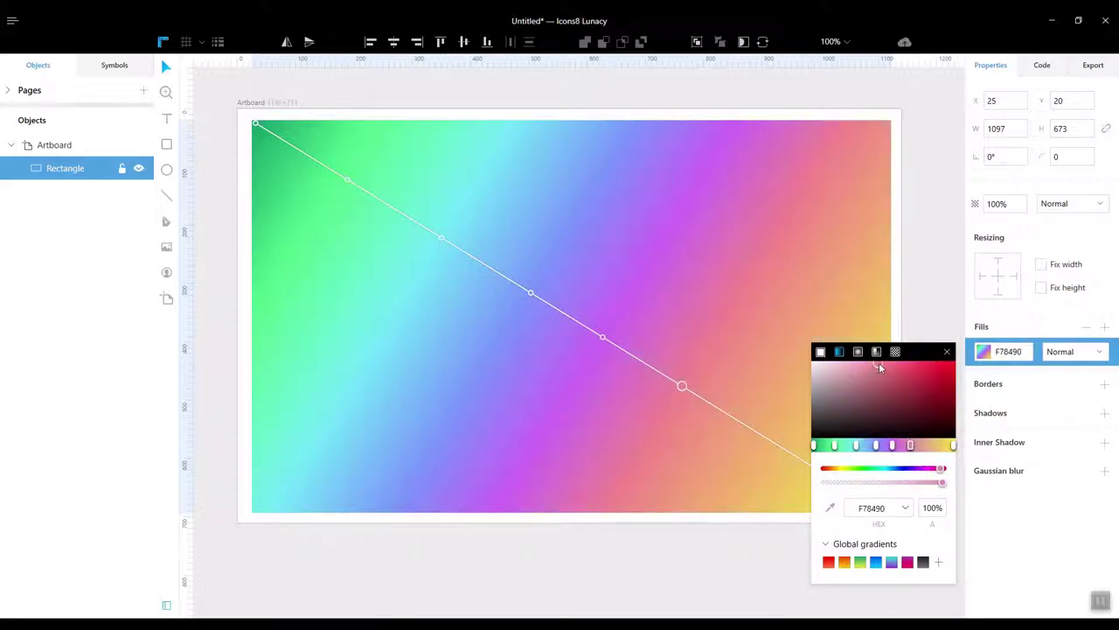
drag(879, 366, 891, 359)
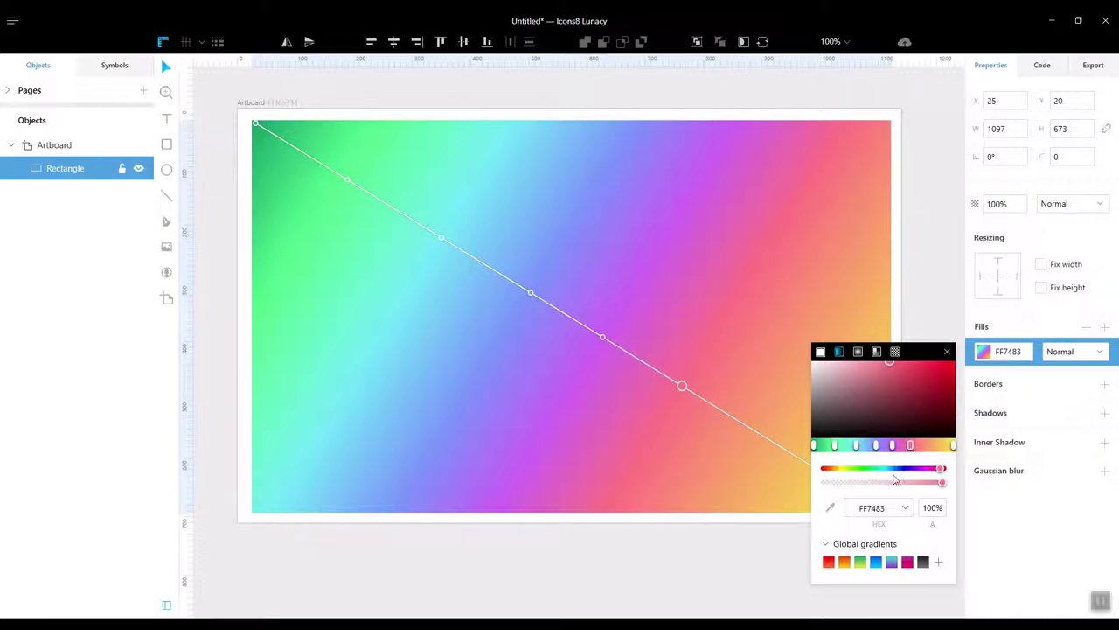
click(929, 446)
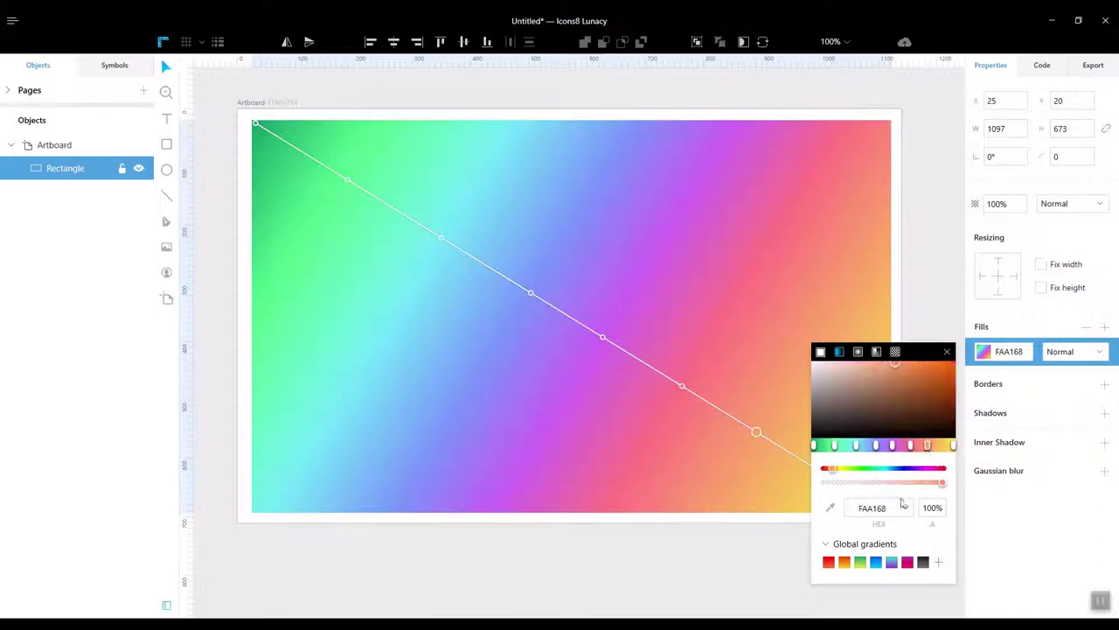
click(828, 470)
drag(831, 474, 824, 472)
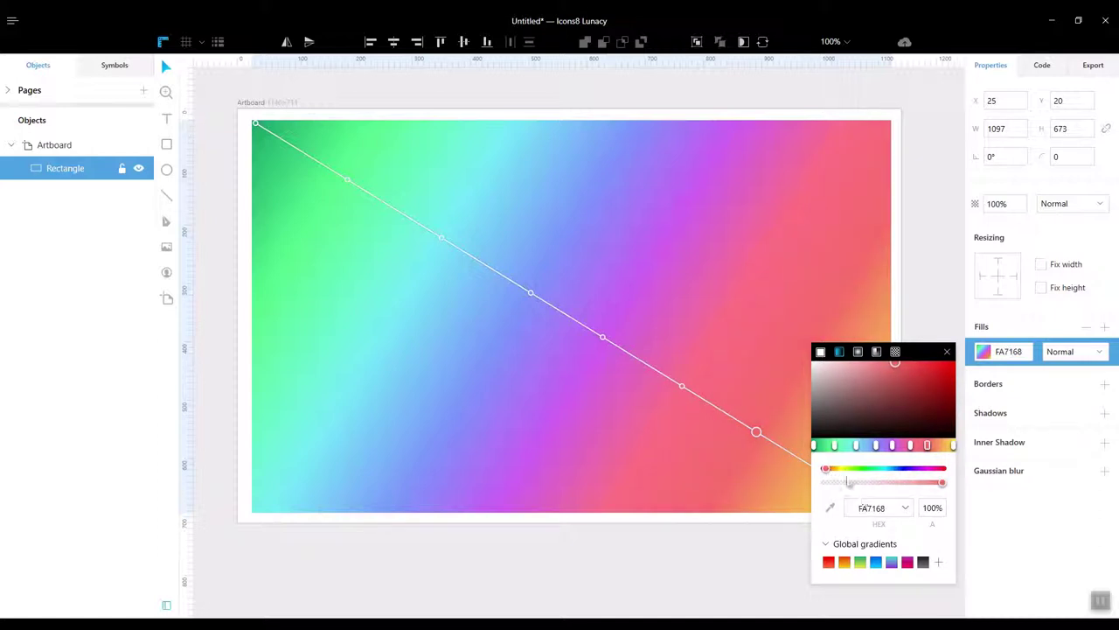
drag(829, 468, 843, 469)
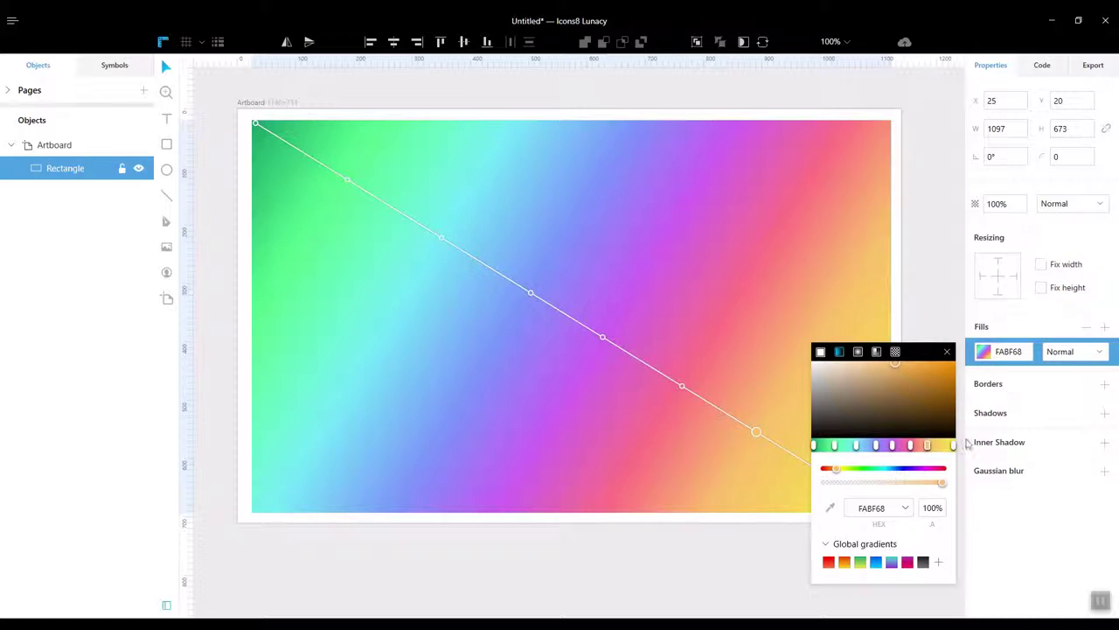
click(949, 354)
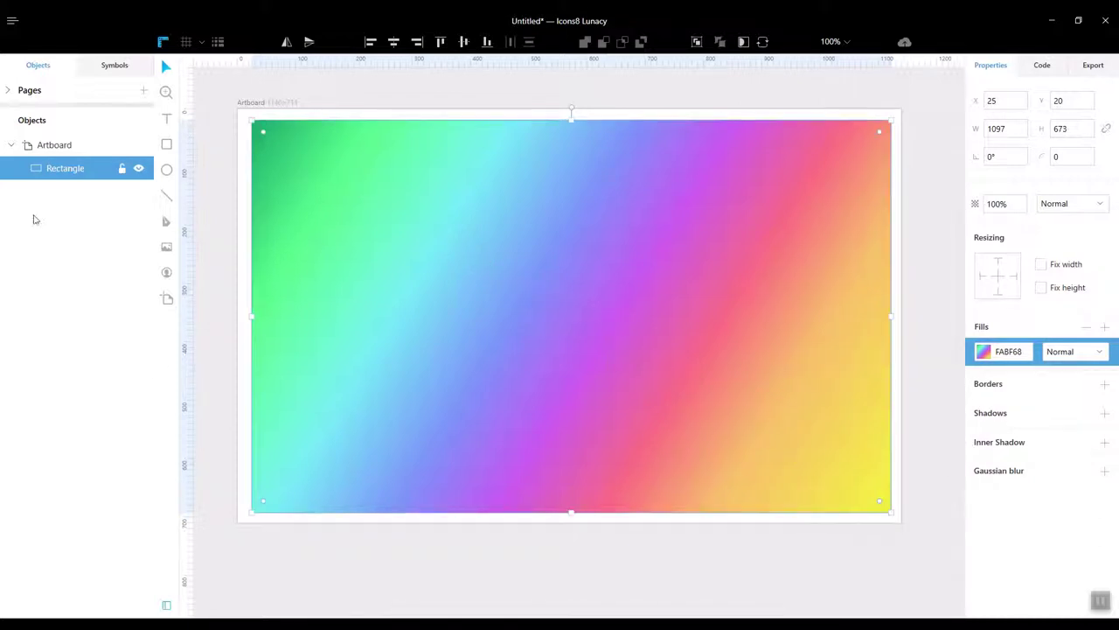
Draw a rectangle of about 1069 by 138 across the upper part of the gradient background and give it a solid white fill
click(166, 144)
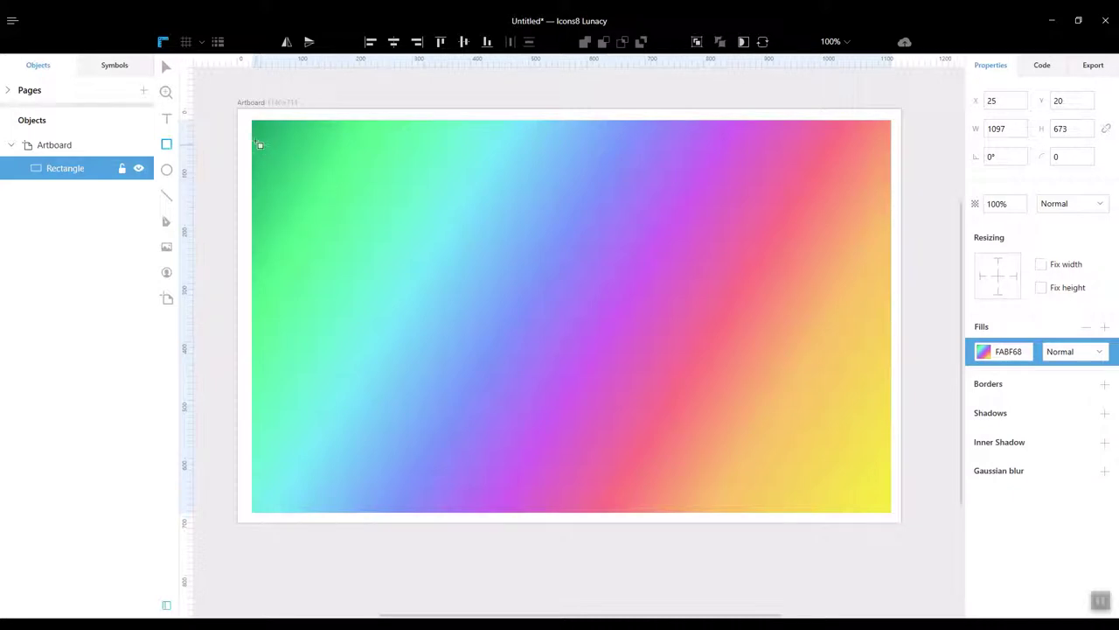
drag(263, 128, 885, 211)
click(985, 351)
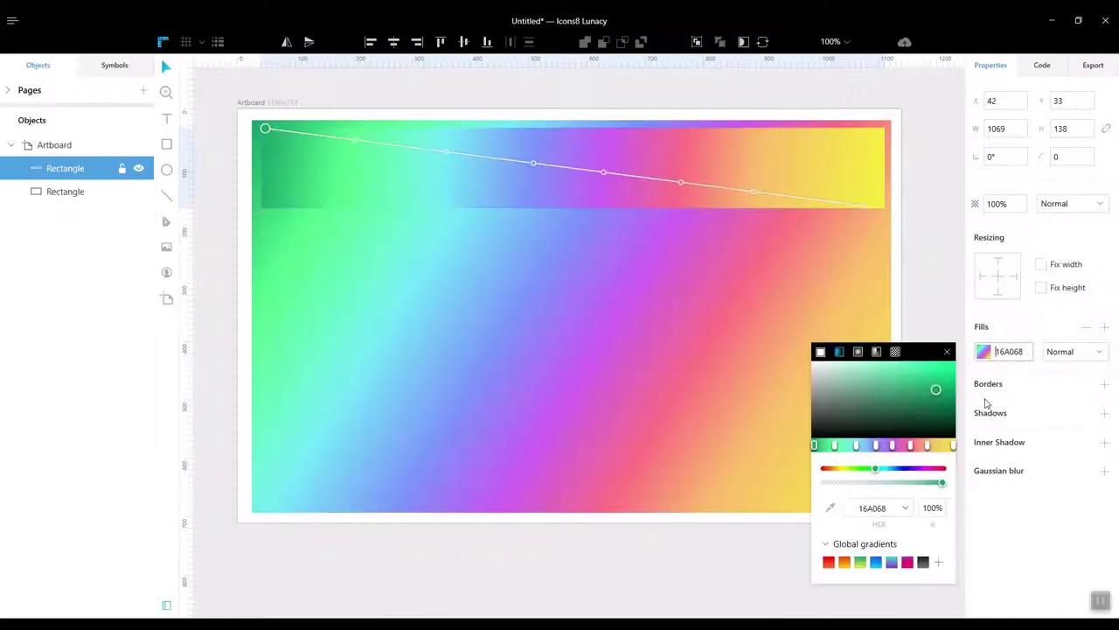
click(820, 351)
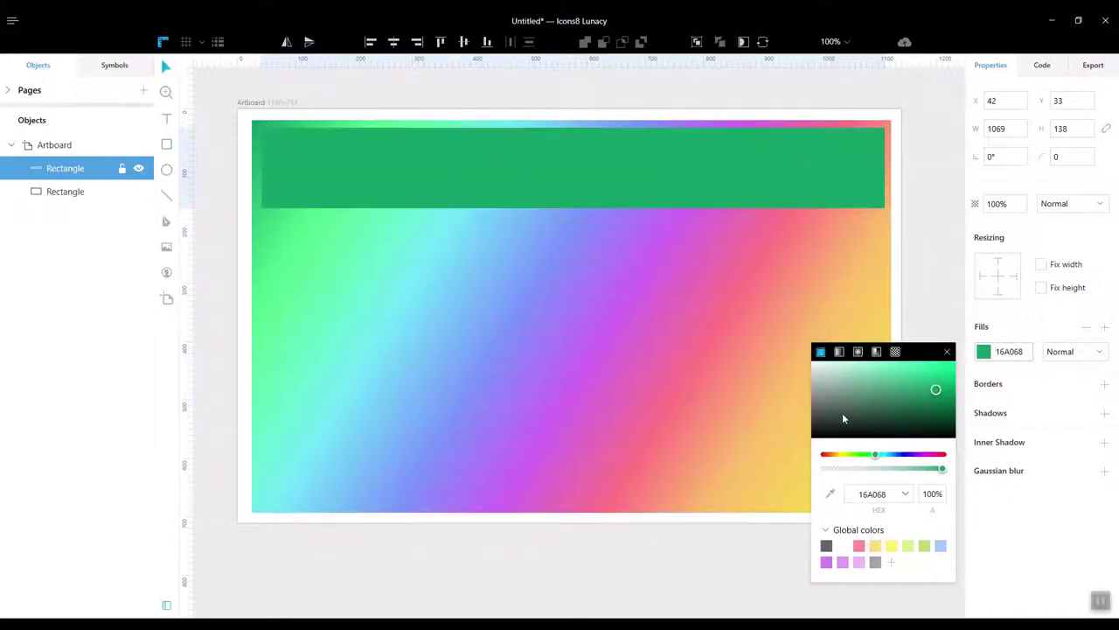
click(842, 546)
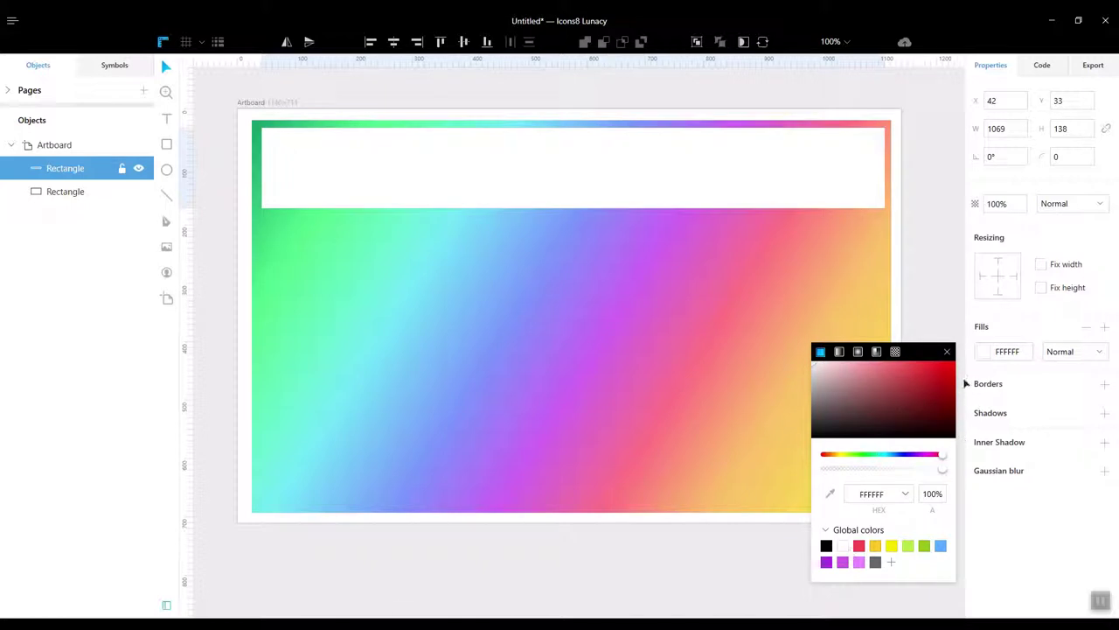
click(946, 352)
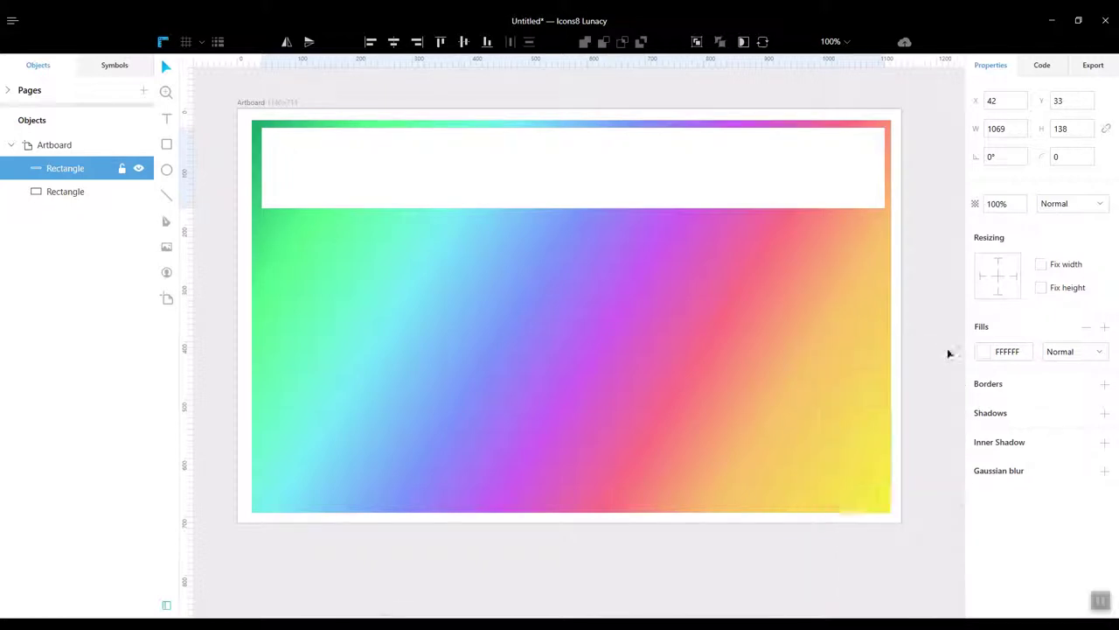
Add a text box of about 1041 by 115 inside the white bar and set its font size to 48
click(166, 117)
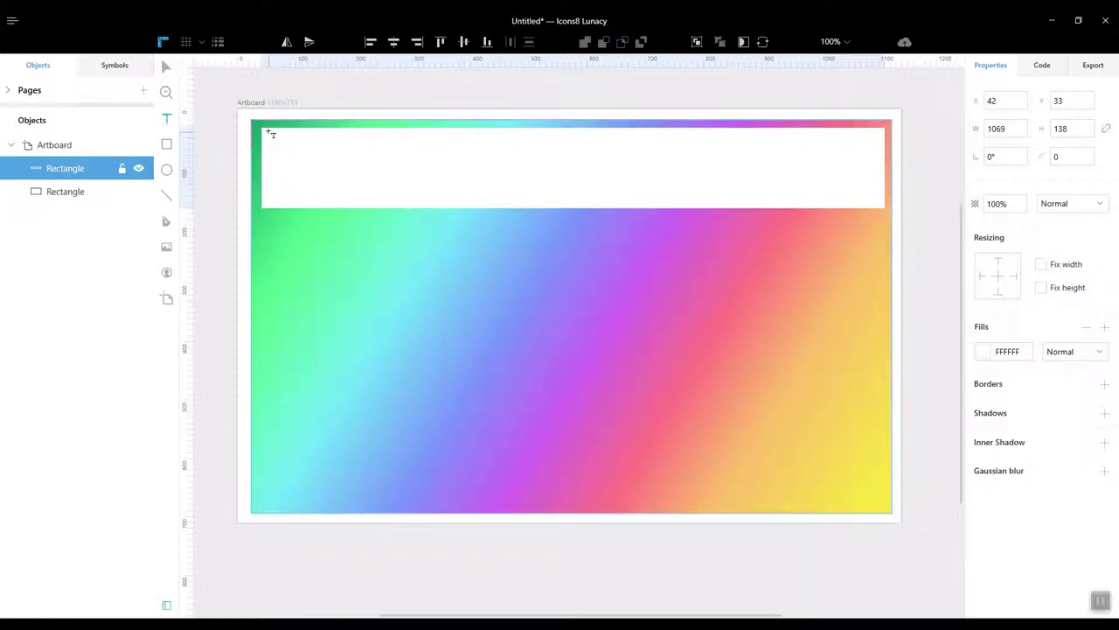
drag(269, 132, 877, 202)
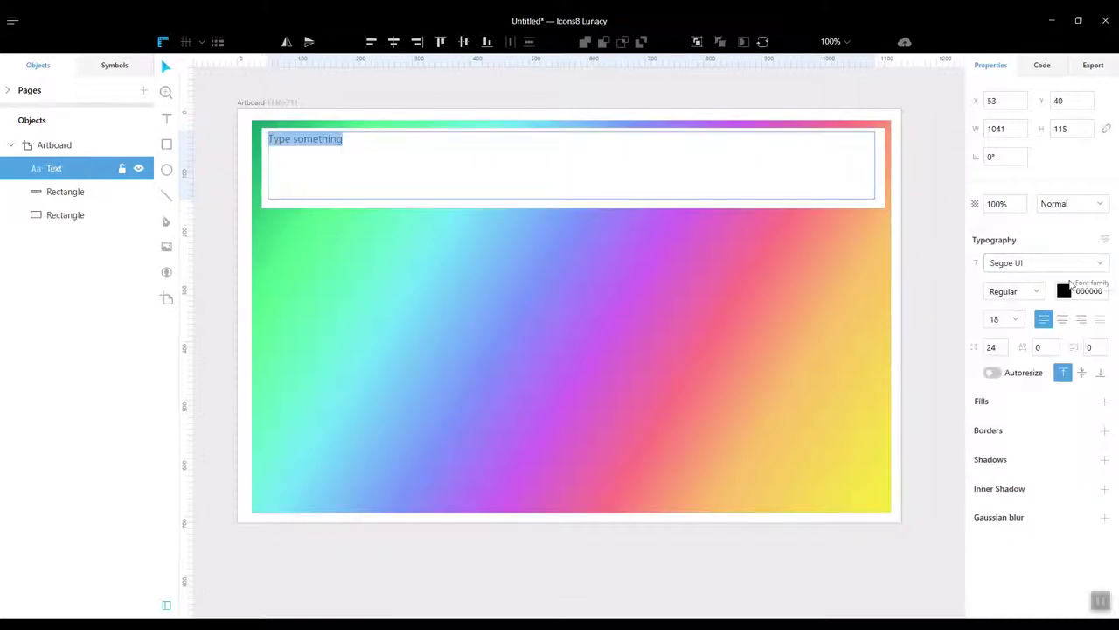
click(1014, 319)
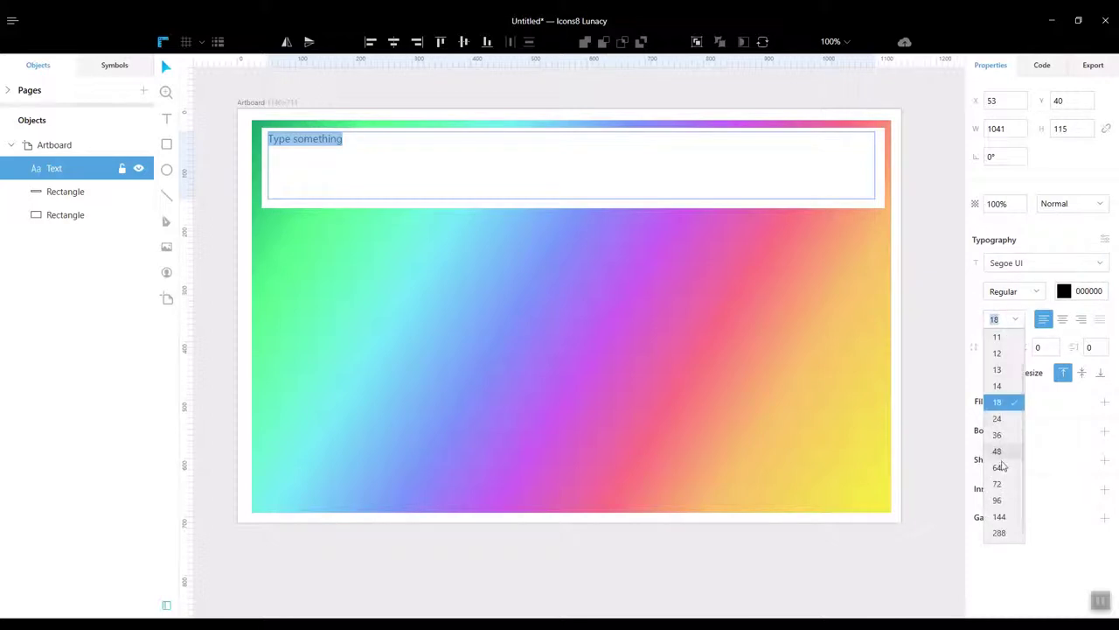
click(1000, 452)
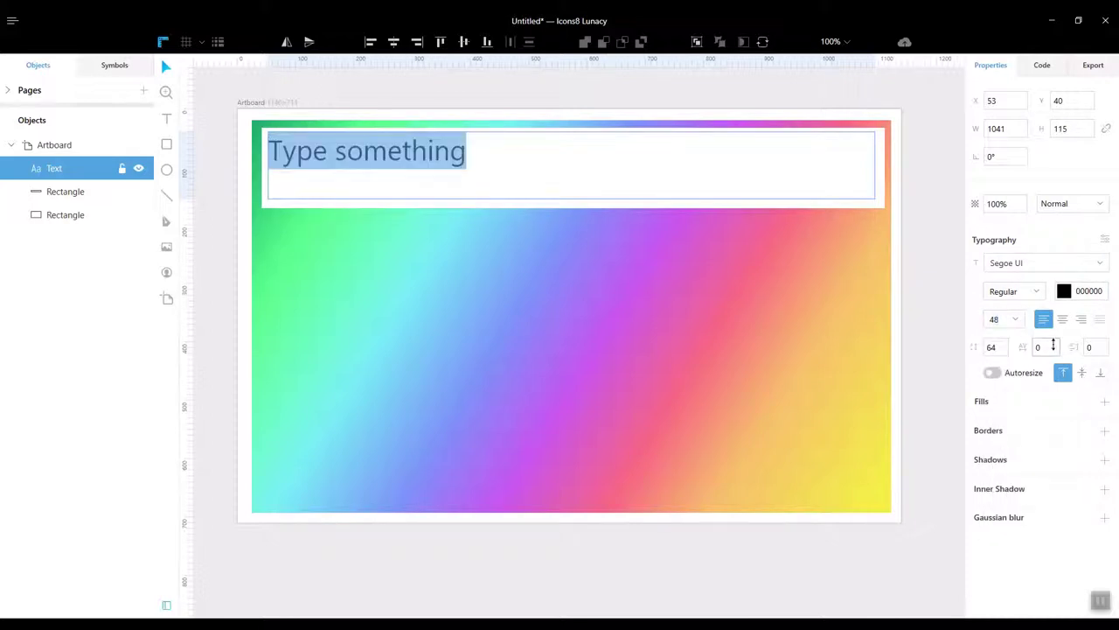
Set the text's character spacing to 13 and centre the text horizontally and vertically within its box
drag(1054, 346, 1053, 270)
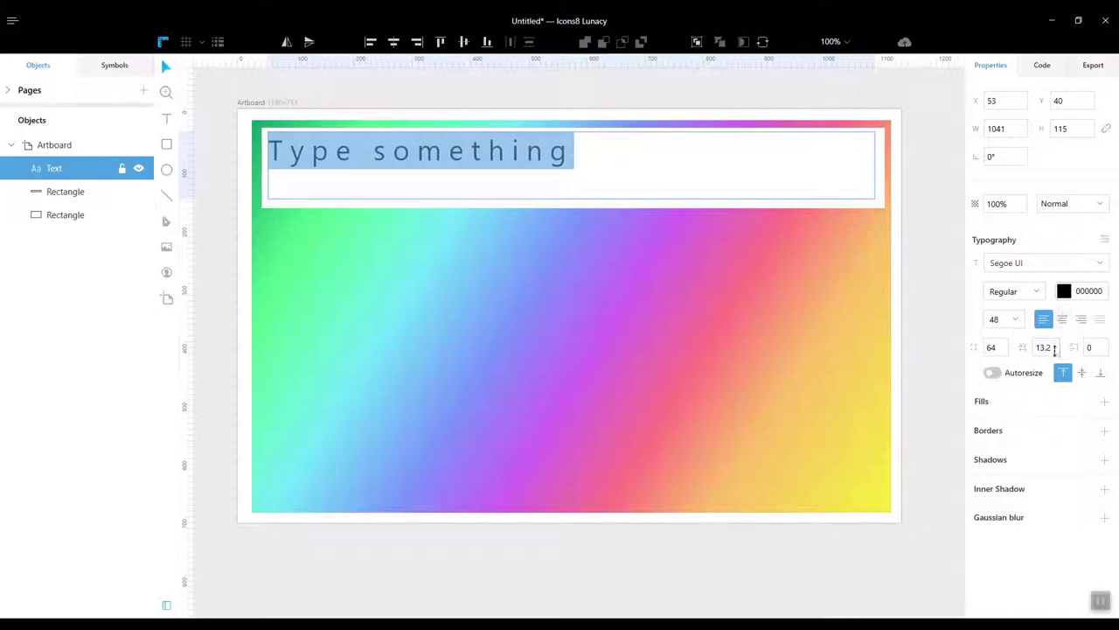
key(BackSpace)
key(BackSpace)
key(BackSpace)
key(BackSpace)
text(1)
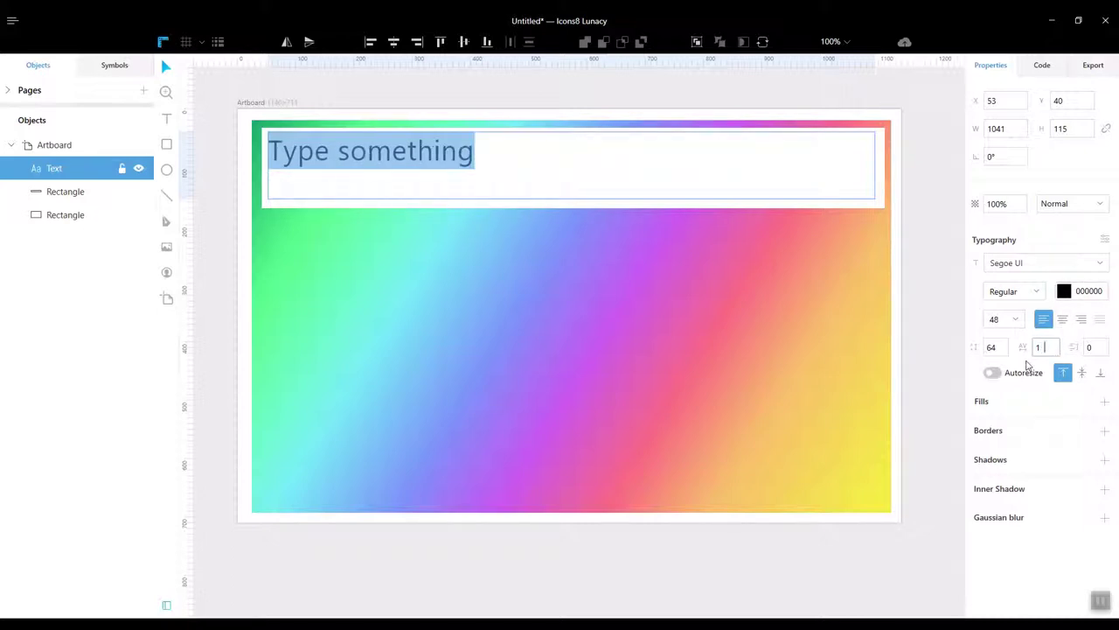
text(3)
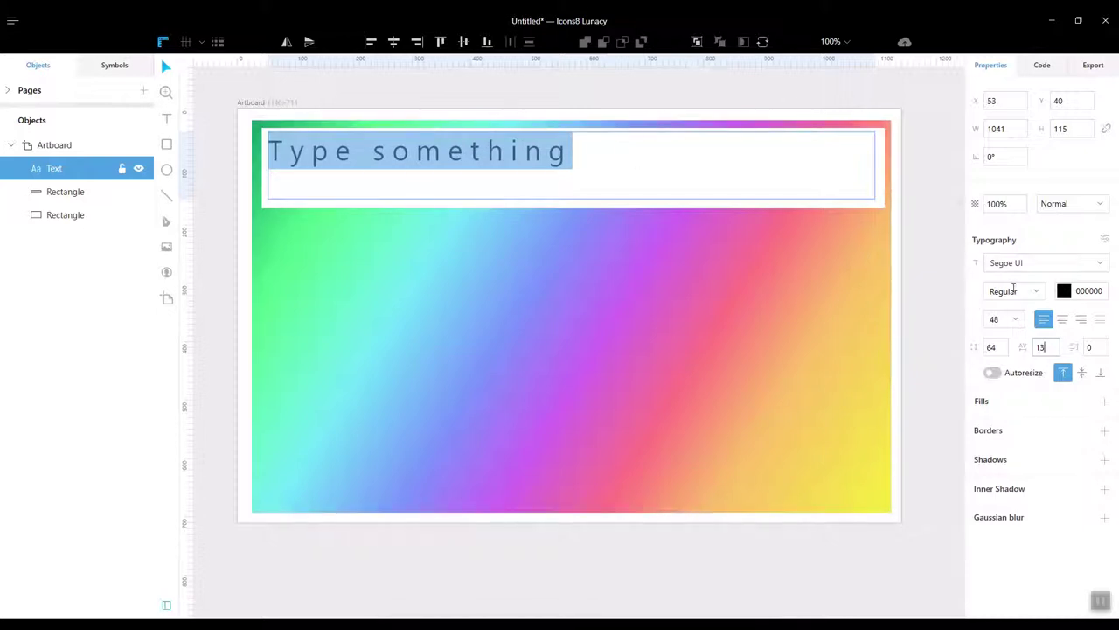
click(1063, 319)
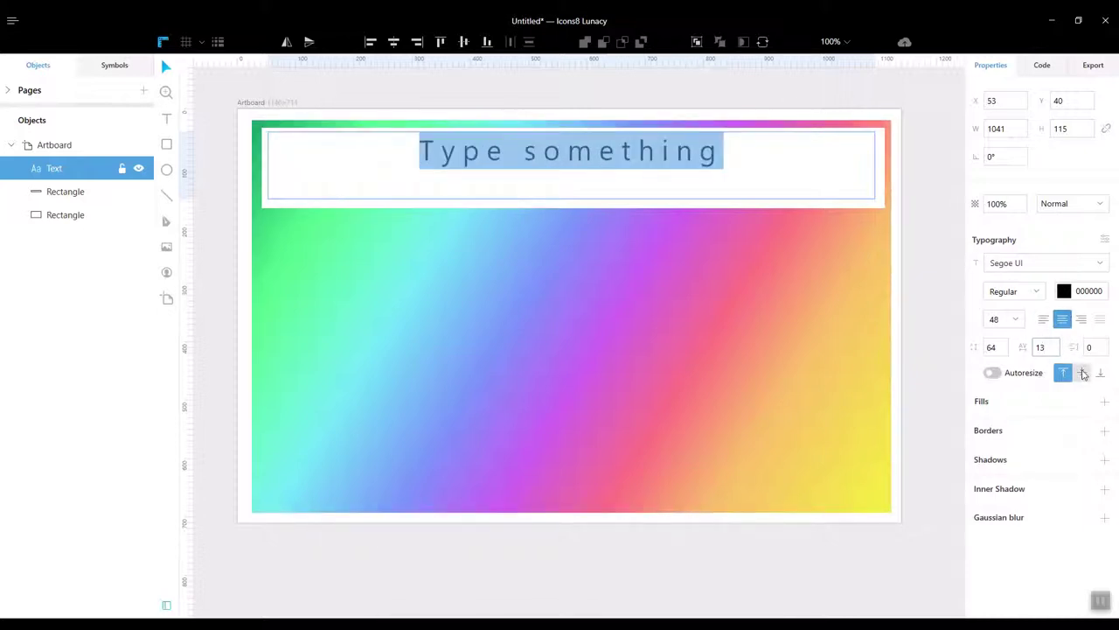
click(1082, 373)
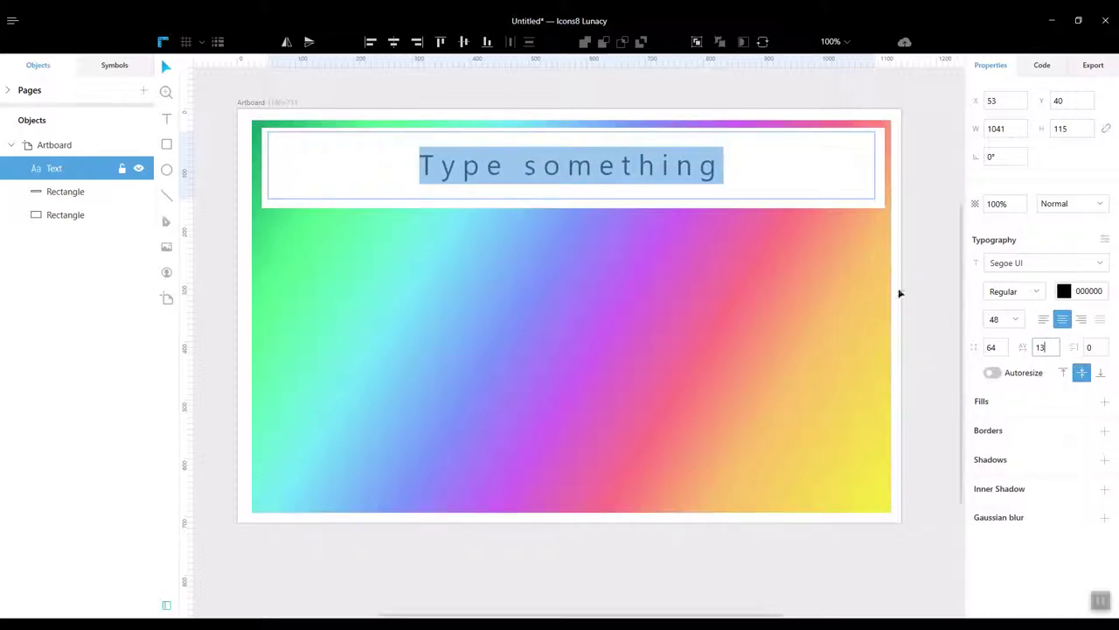
Align the text box and the white bar to each other on their horizontal and vertical centres
click(75, 194)
shift+click(80, 168)
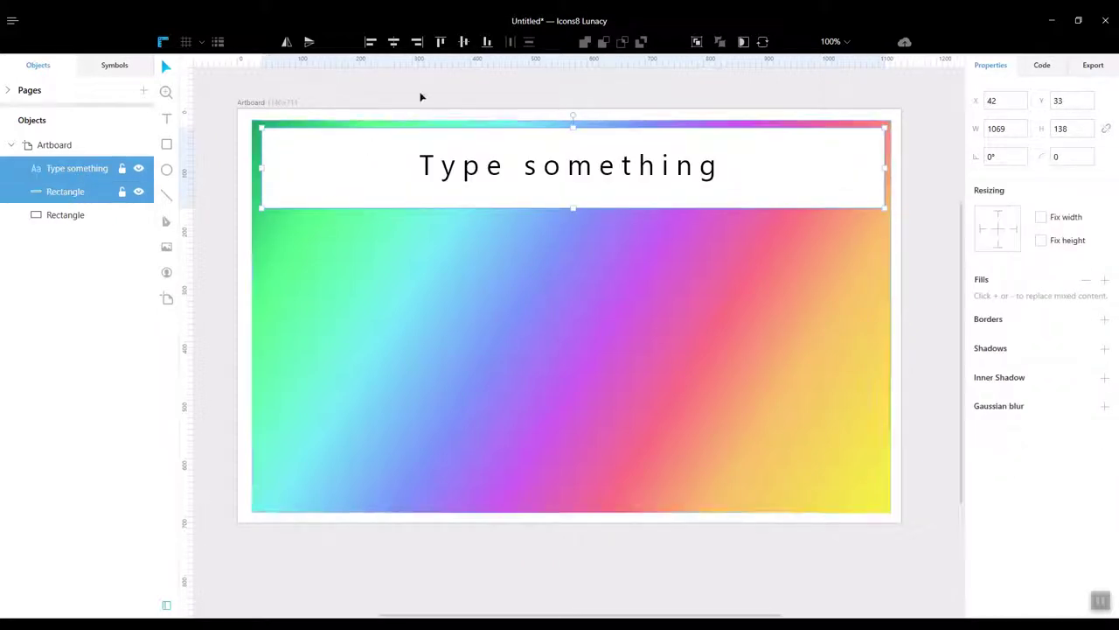
click(394, 42)
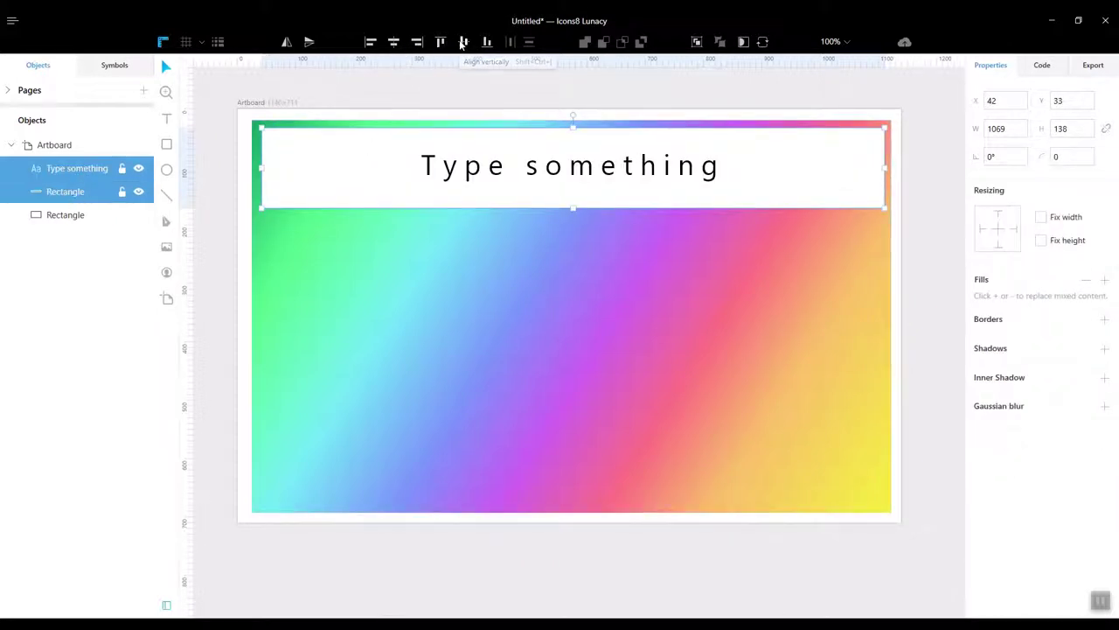
click(463, 42)
Group the text with the white bar and stack three copies of the group below it, the lowest at Y 536
right_click(93, 168)
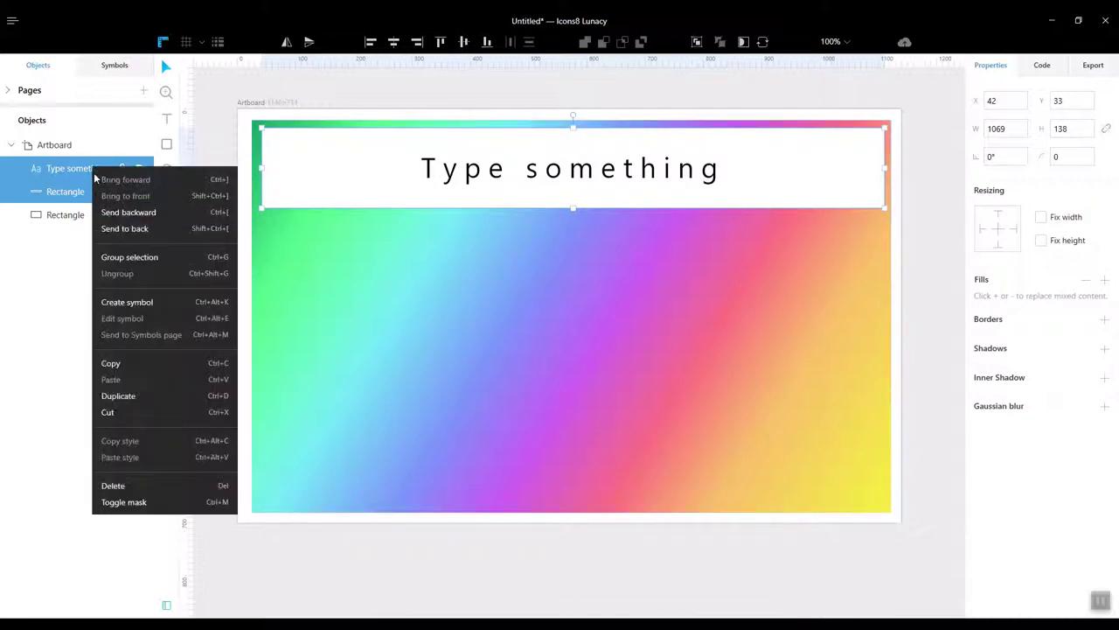
click(131, 256)
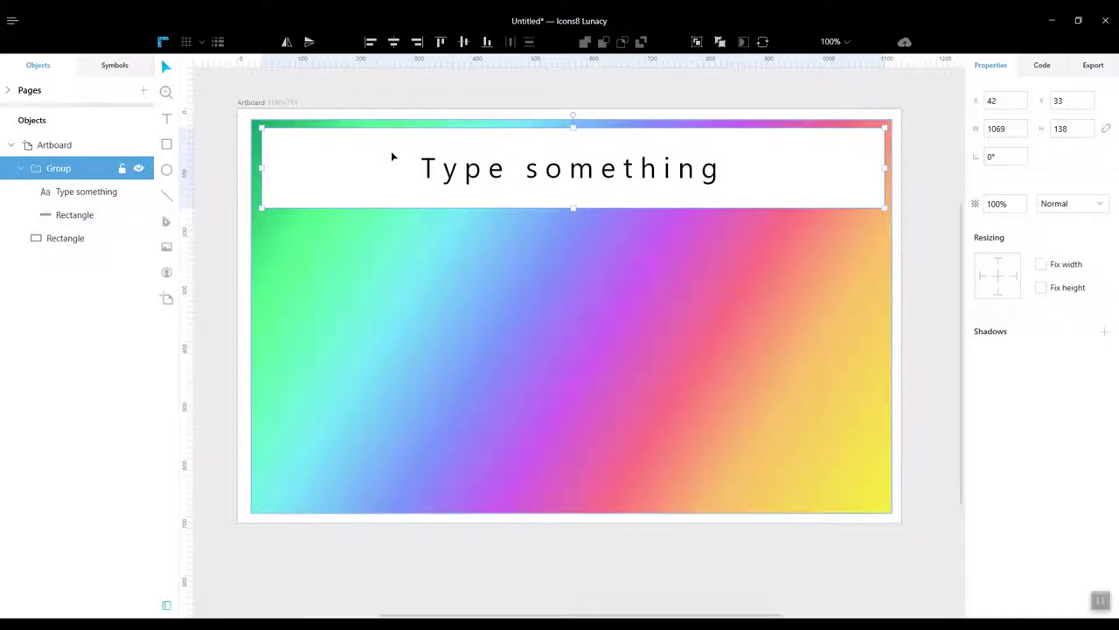
drag(391, 150, 408, 459)
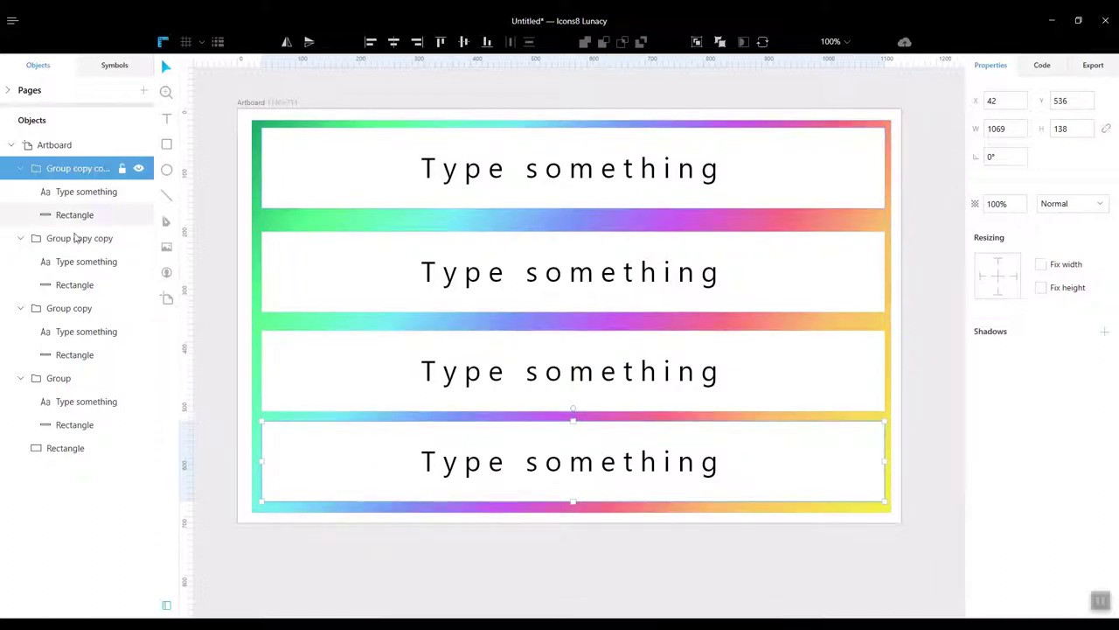
Set the white fill opacity of the topmost bar's rectangle to 25%
click(83, 380)
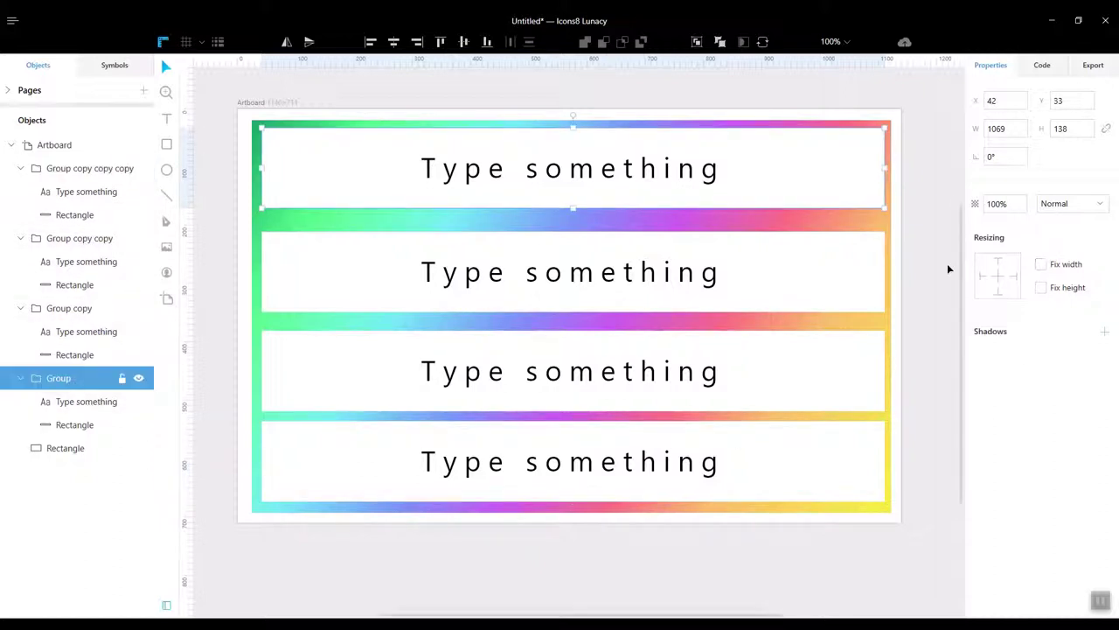
click(77, 424)
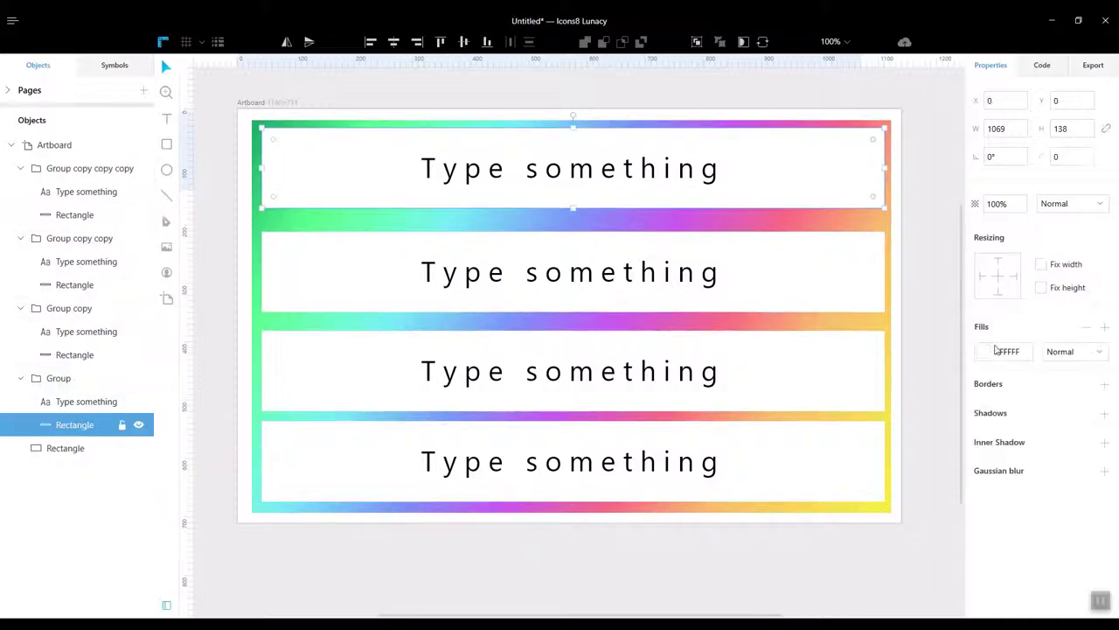
click(983, 351)
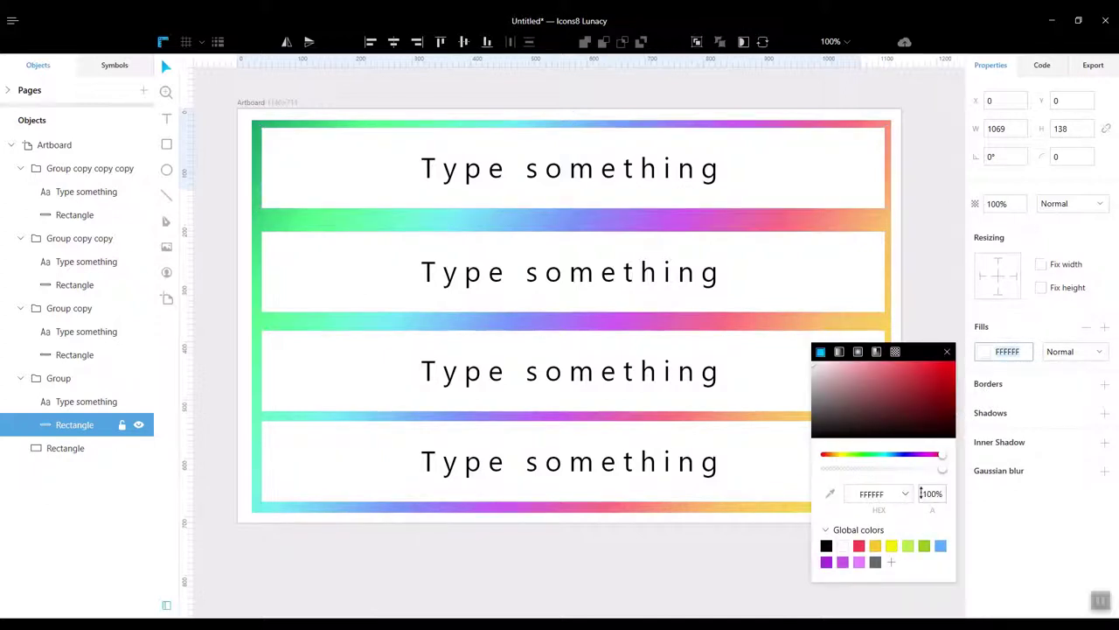
click(932, 494)
text(25)
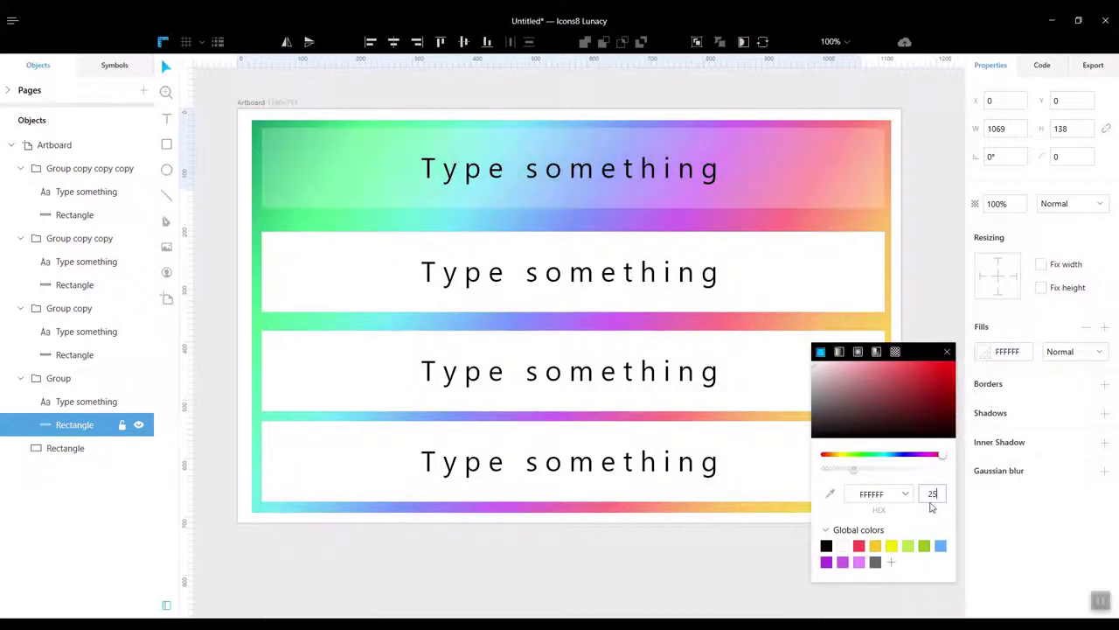
click(950, 352)
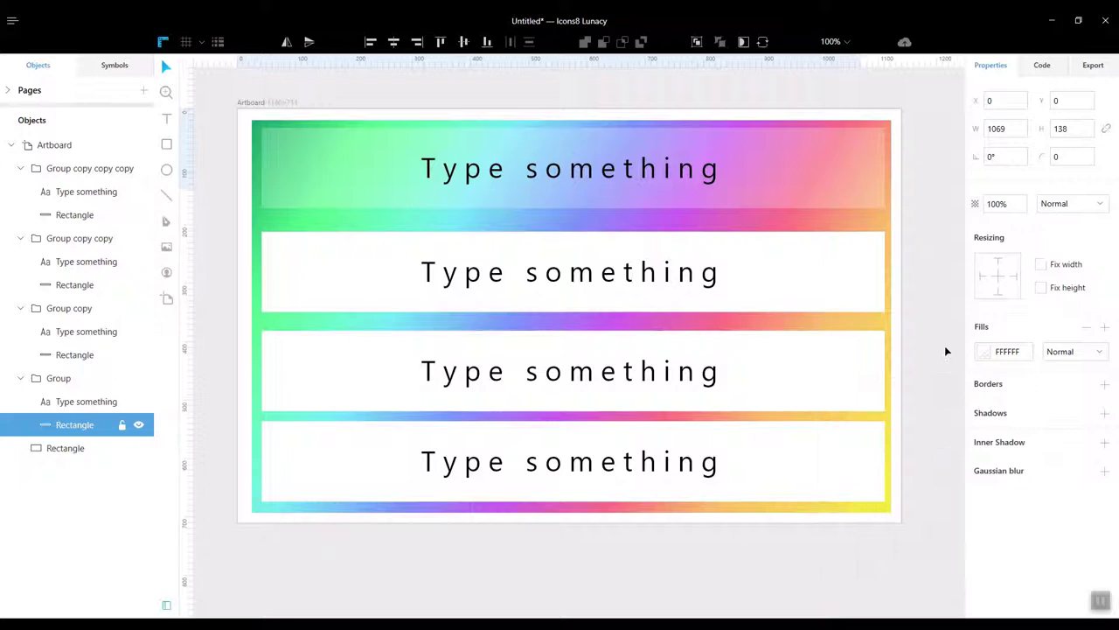
Set the white fill opacity of the second bar's rectangle to 50%
click(83, 355)
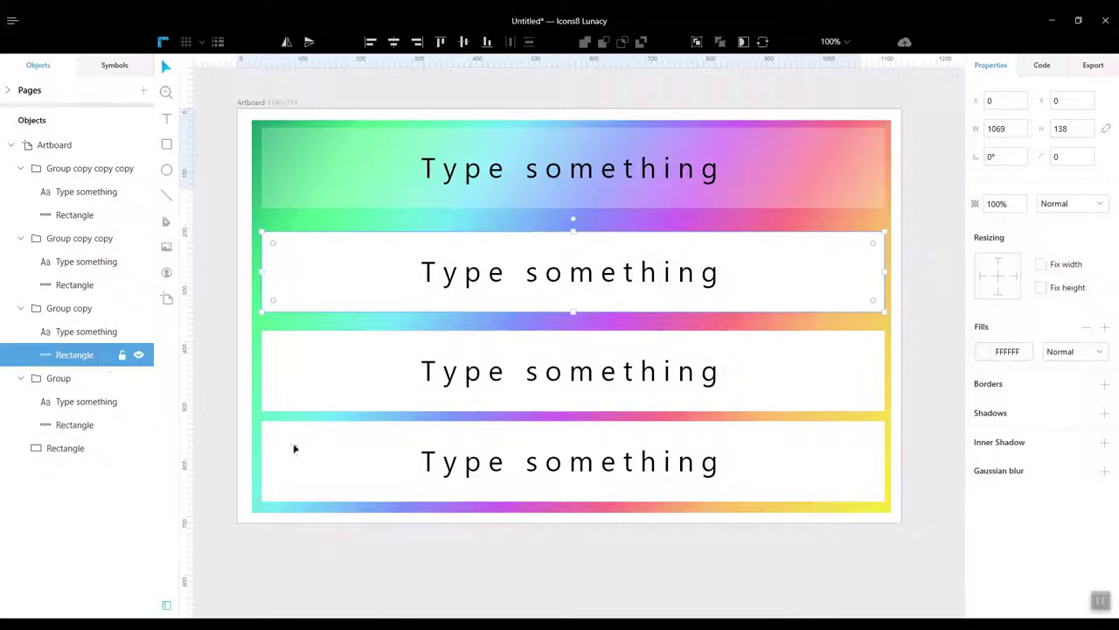
click(984, 352)
click(933, 494)
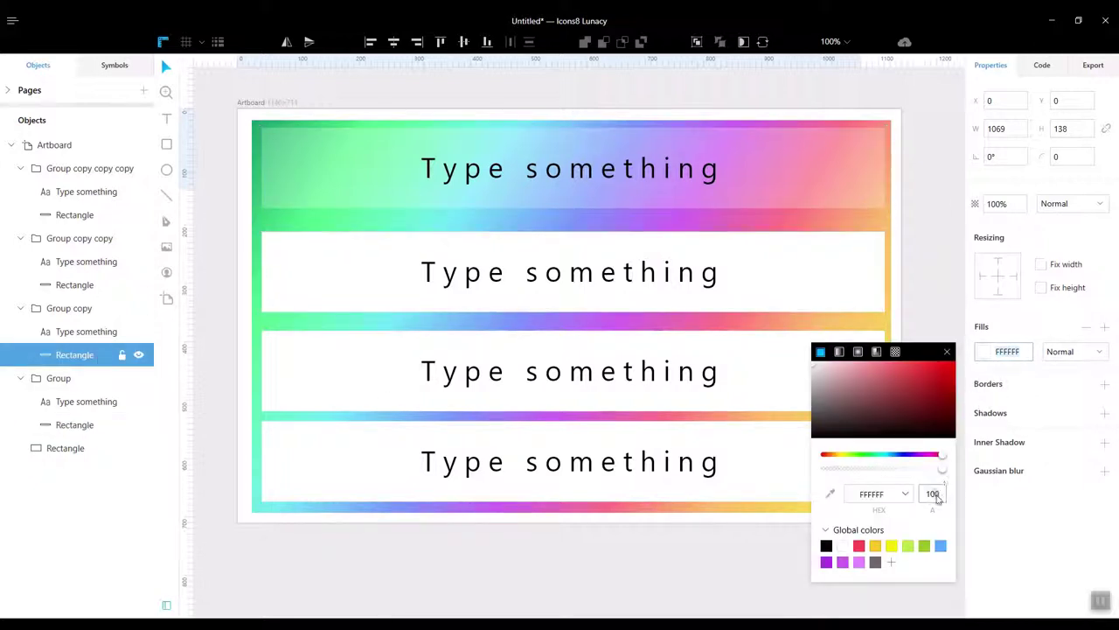
text(25)
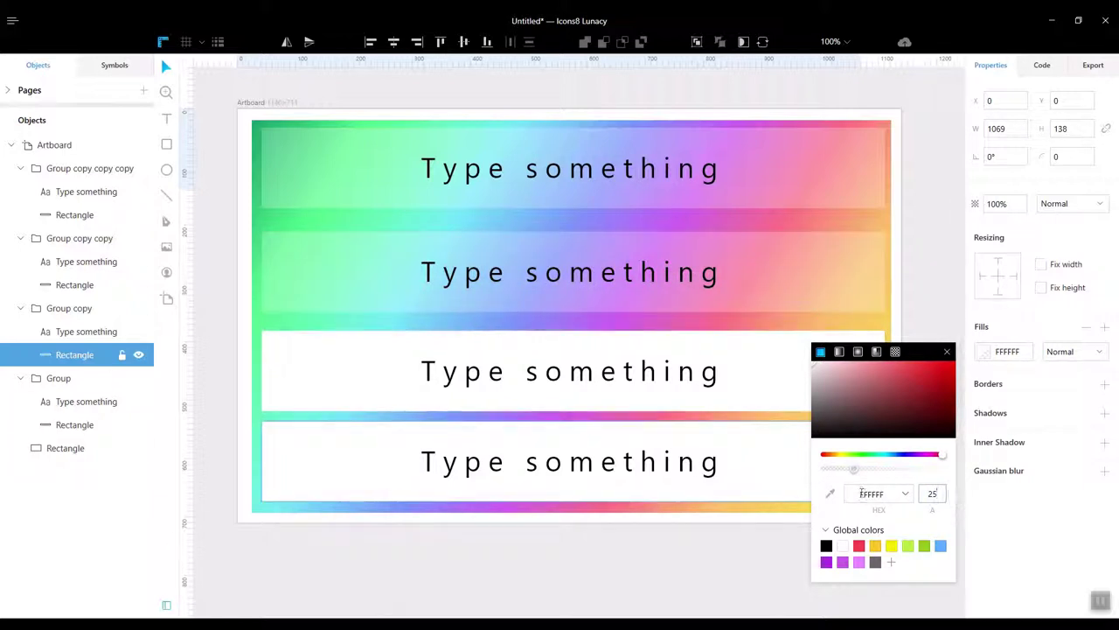
key(BackSpace)
key(BackSpace)
text(50)
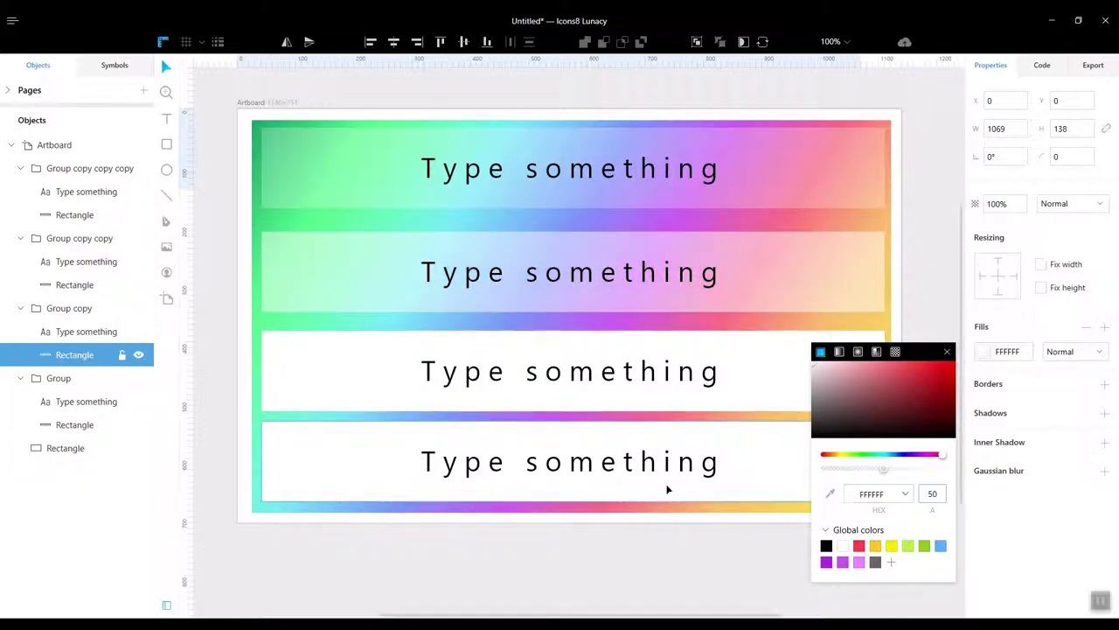
Set the white fill opacity of the third bar's rectangle to 75%
click(70, 284)
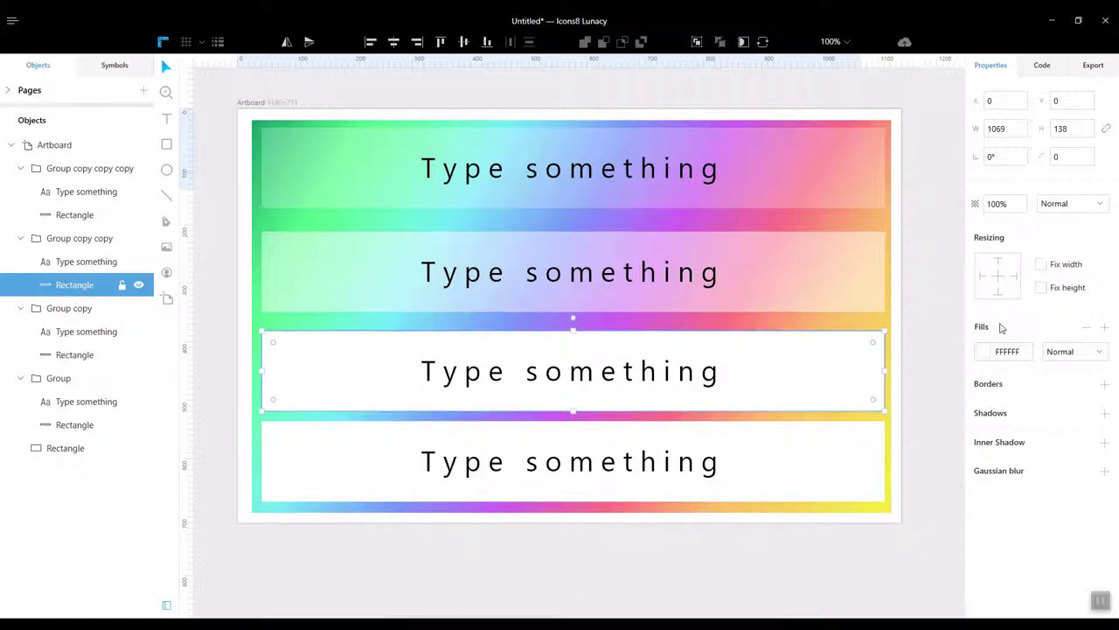
click(984, 351)
click(932, 493)
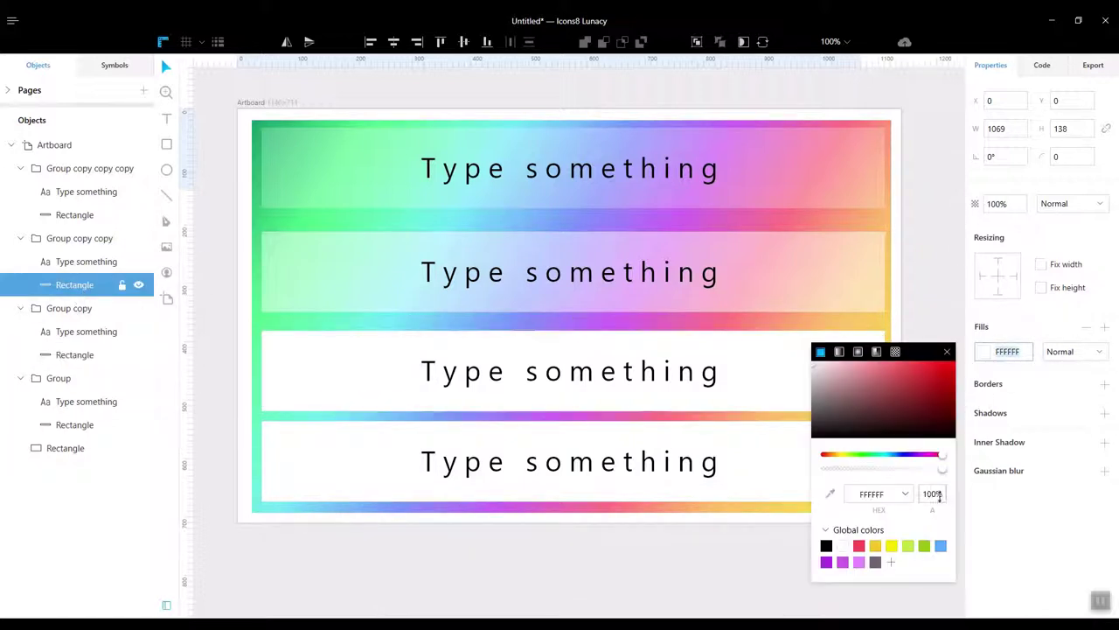
key(BackSpace)
key(BackSpace)
key(BackSpace)
text(70)
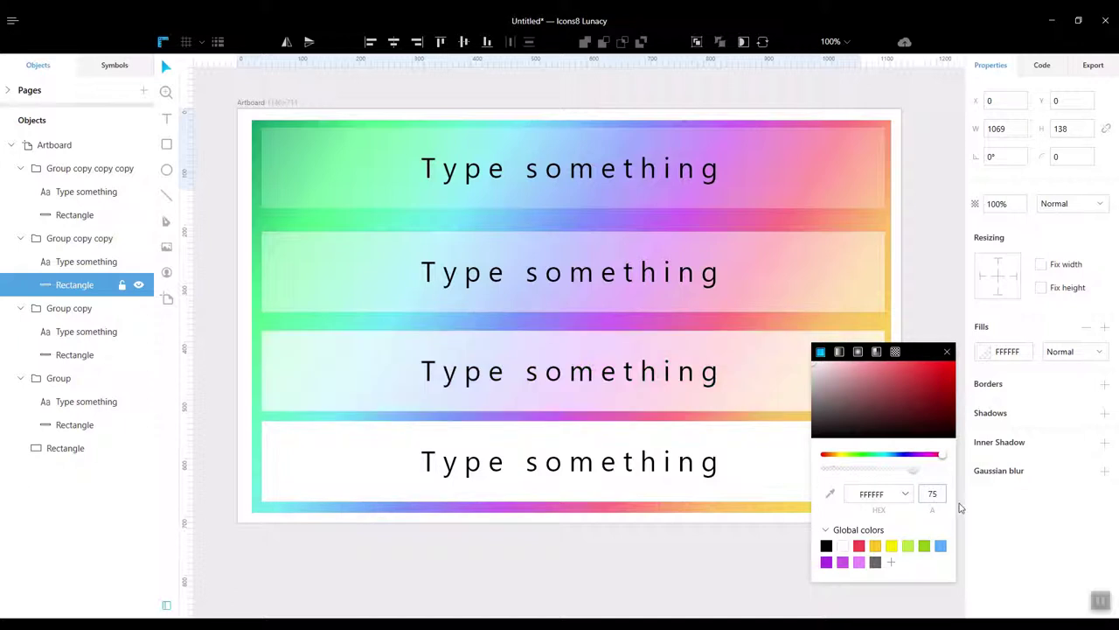
click(947, 351)
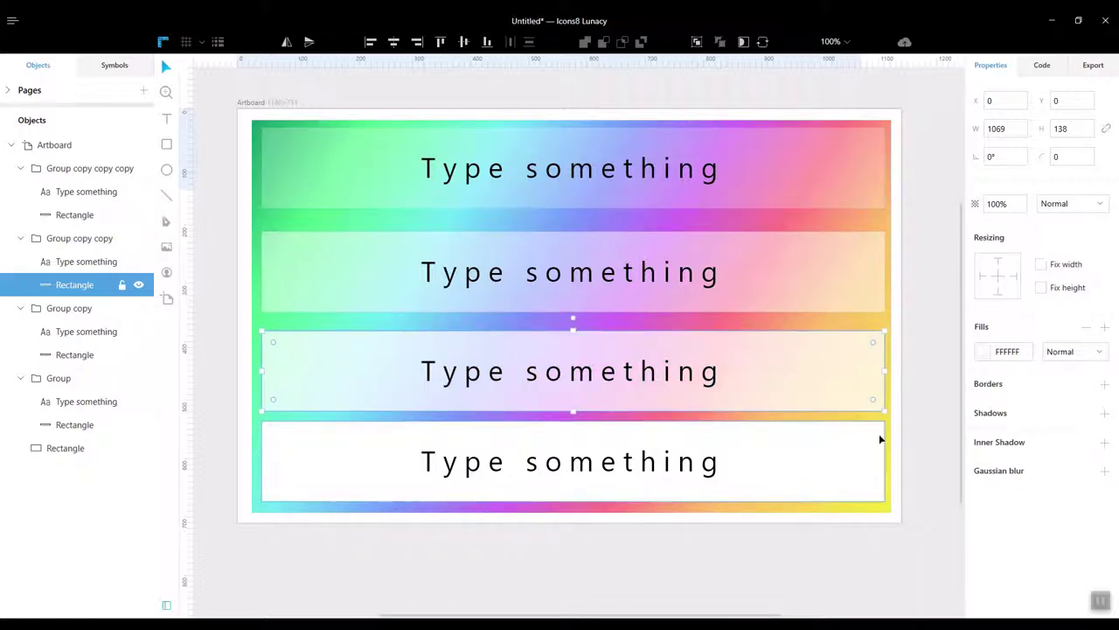
Add a second, white-to-grey linear gradient fill over the rainbow background rectangle and lower its white stop's opacity to 10%
click(54, 447)
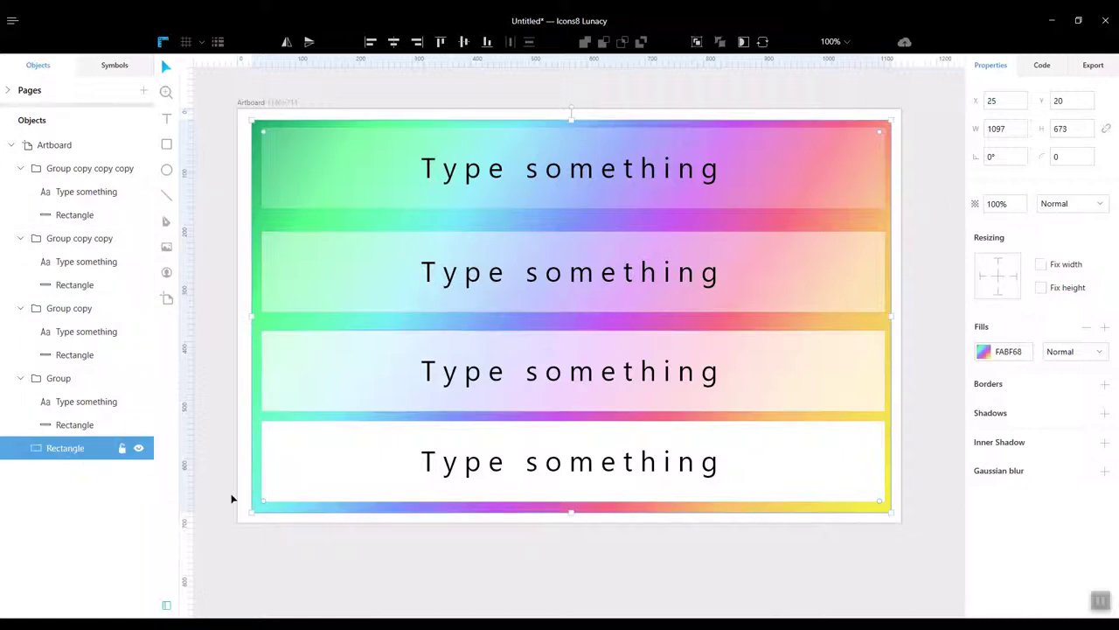
click(1104, 326)
click(984, 351)
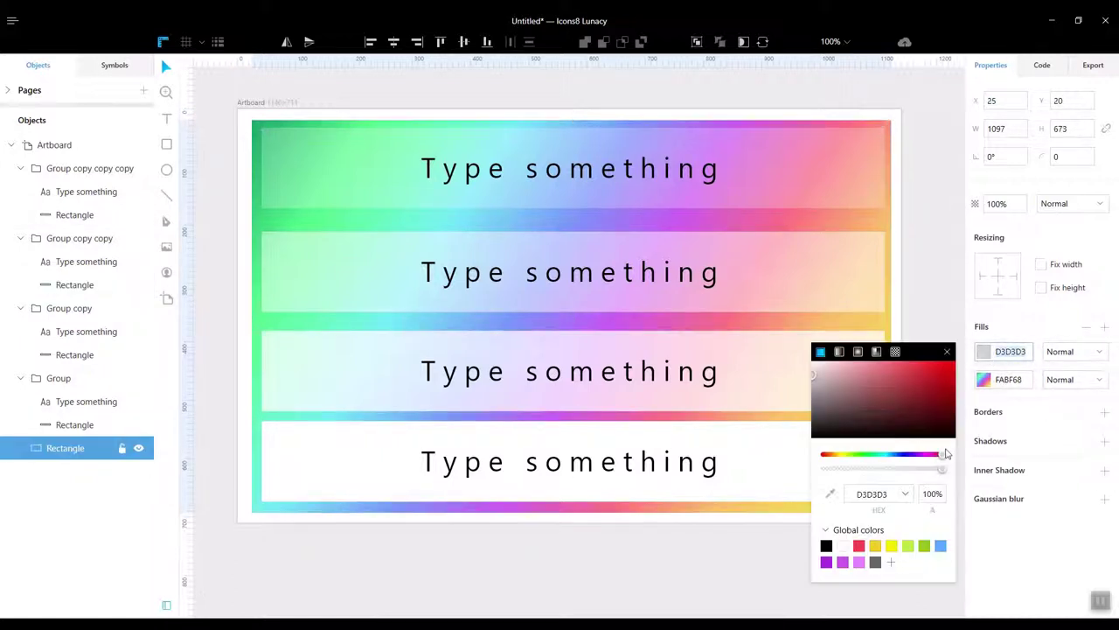
click(839, 351)
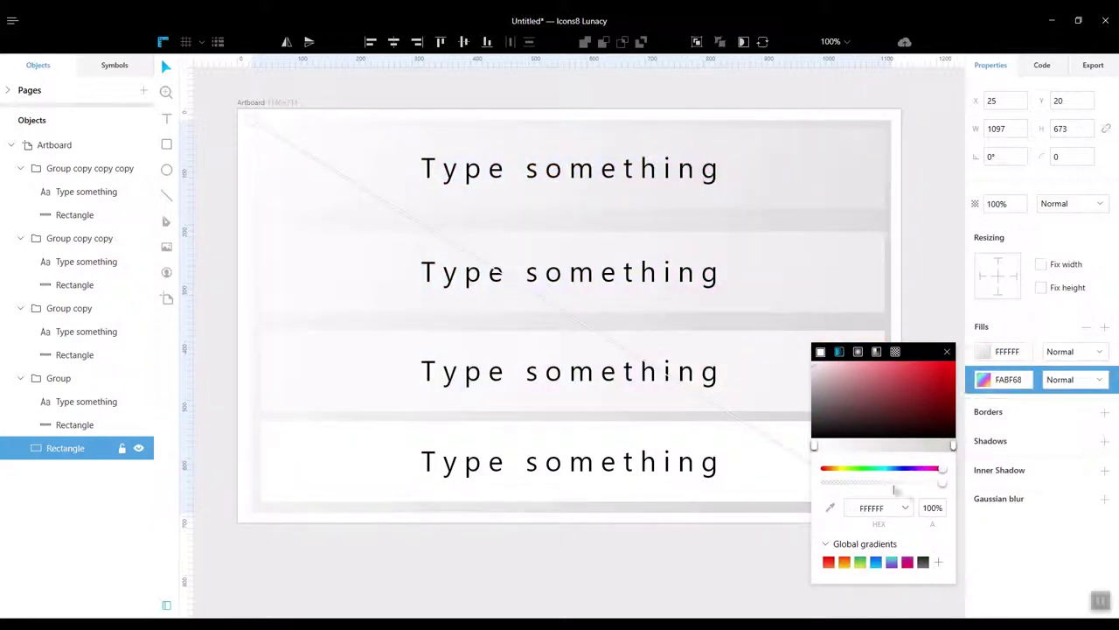
drag(944, 487, 835, 495)
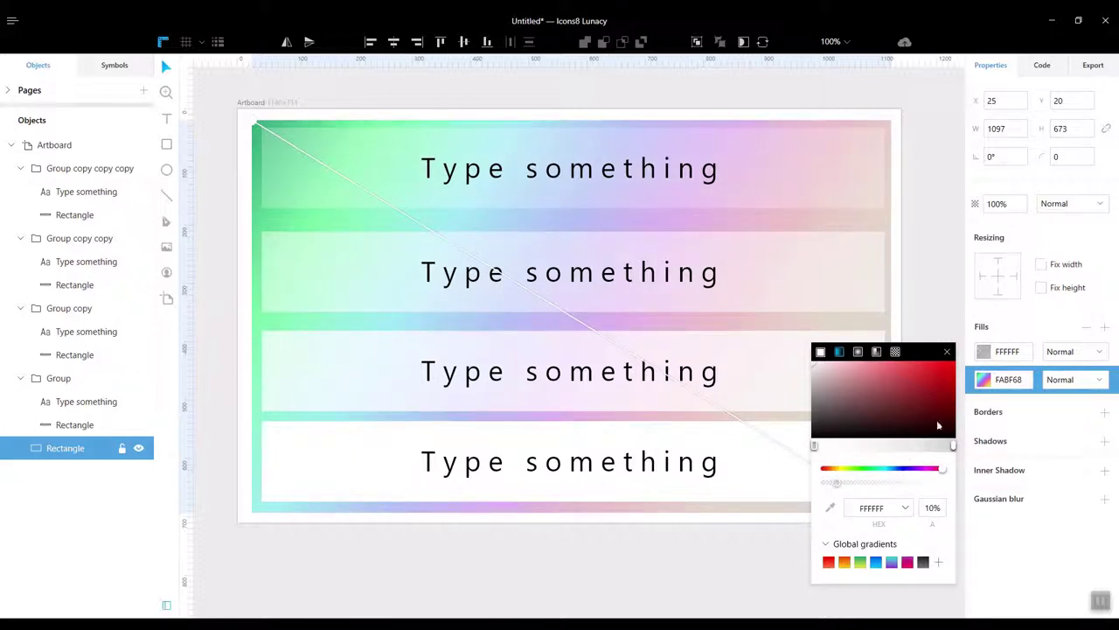
click(945, 350)
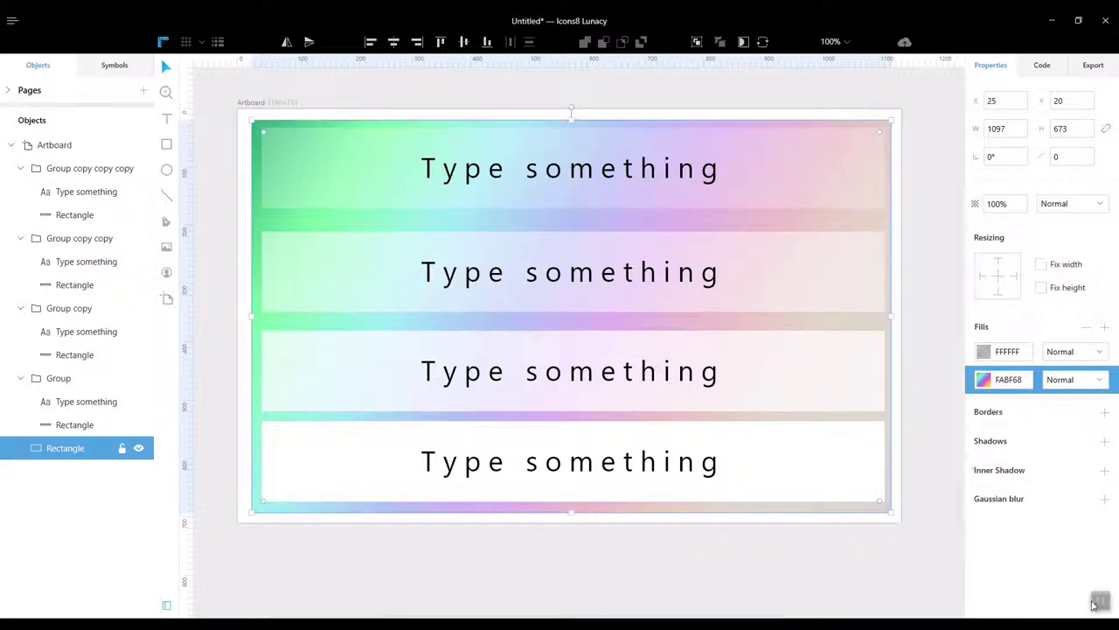